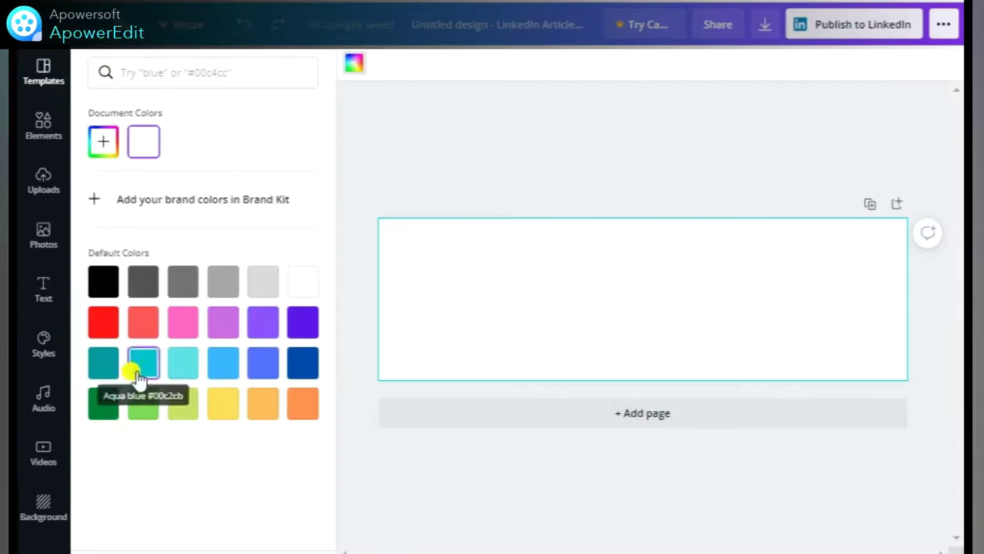
Fill the banner background with Dark Turquoise, then fine-tune it brighter and greener.
click(103, 363)
click(103, 141)
click(290, 204)
drag(290, 204, 289, 197)
drag(202, 283, 194, 280)
click(455, 164)
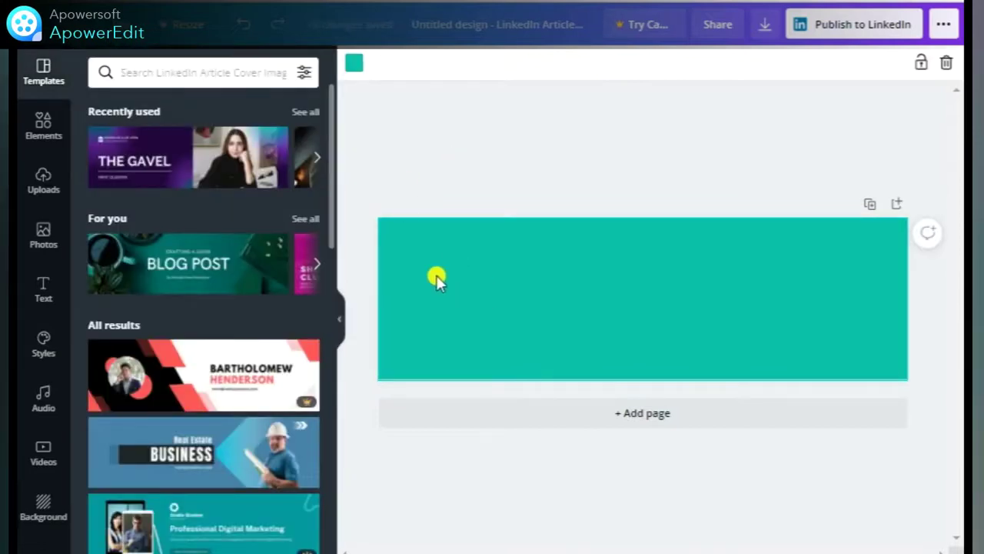
Add a square, stretch it into a thin bar, and shrink a duplicate into a small square.
click(43, 123)
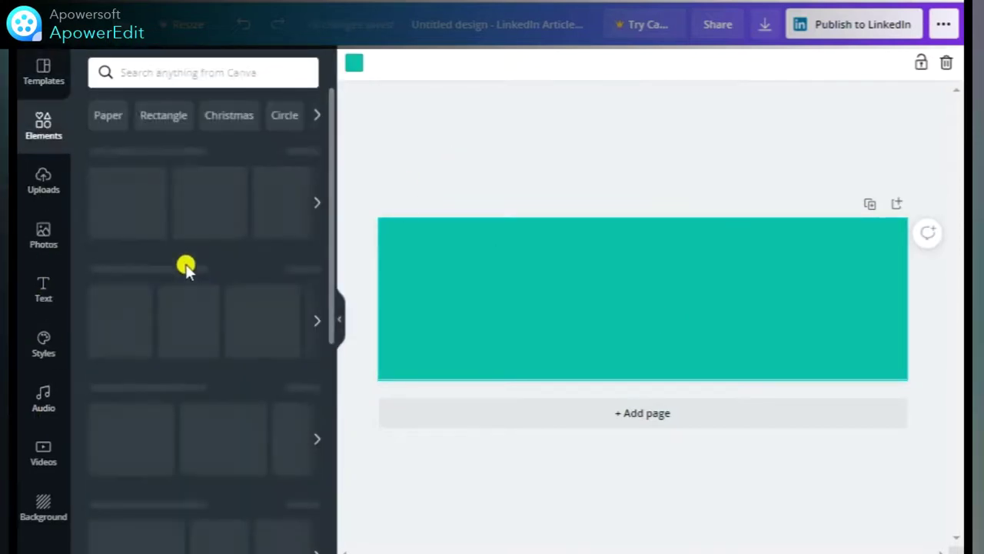
click(166, 285)
click(156, 293)
drag(599, 297, 434, 291)
drag(559, 343, 579, 315)
key(ctrl+d)
drag(732, 317, 518, 308)
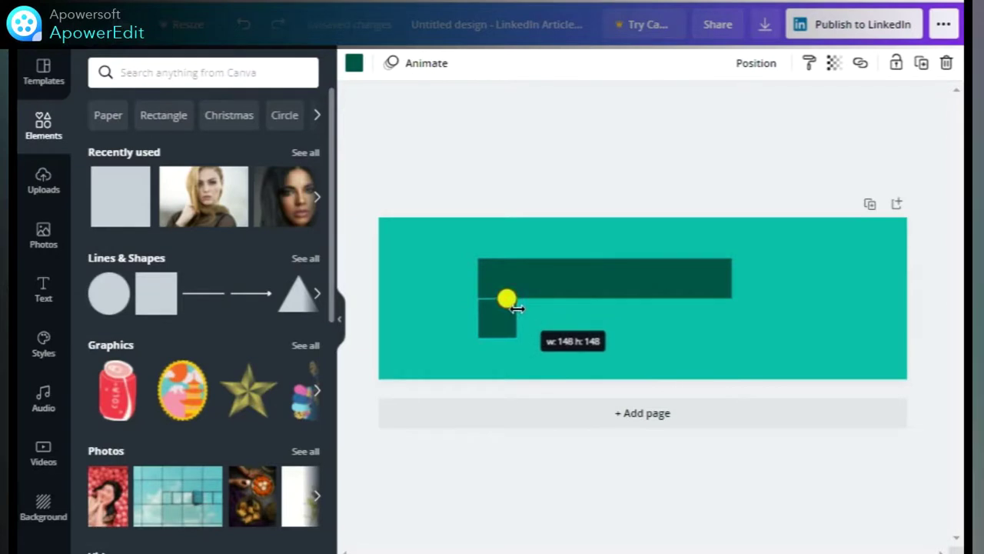
Place the small square at the bar's left end, coloured black, with the long bar grey.
drag(589, 282, 611, 281)
drag(493, 323, 473, 283)
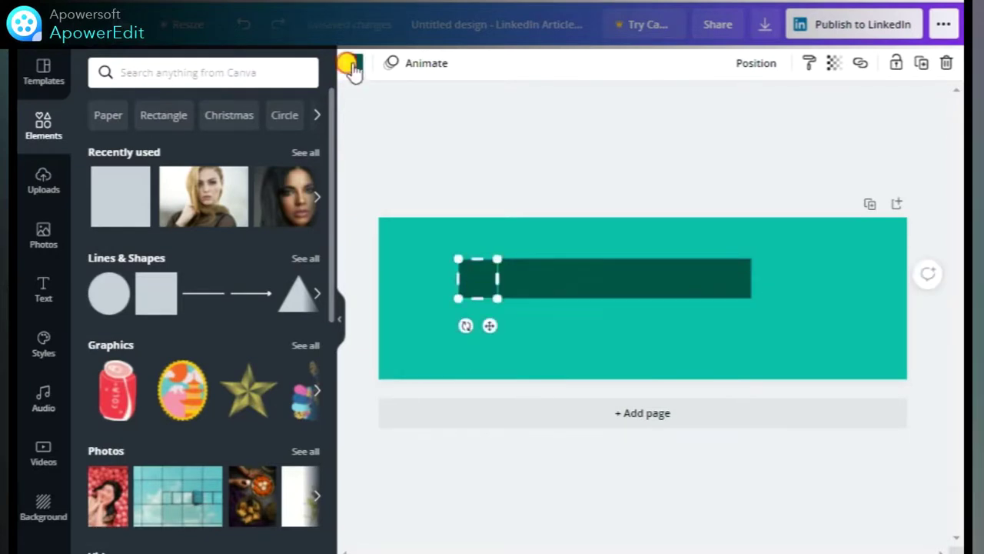
click(352, 68)
click(96, 282)
click(558, 285)
click(182, 281)
Move the square and bar together to the banner's centre, narrowing the grey bar slightly.
click(488, 327)
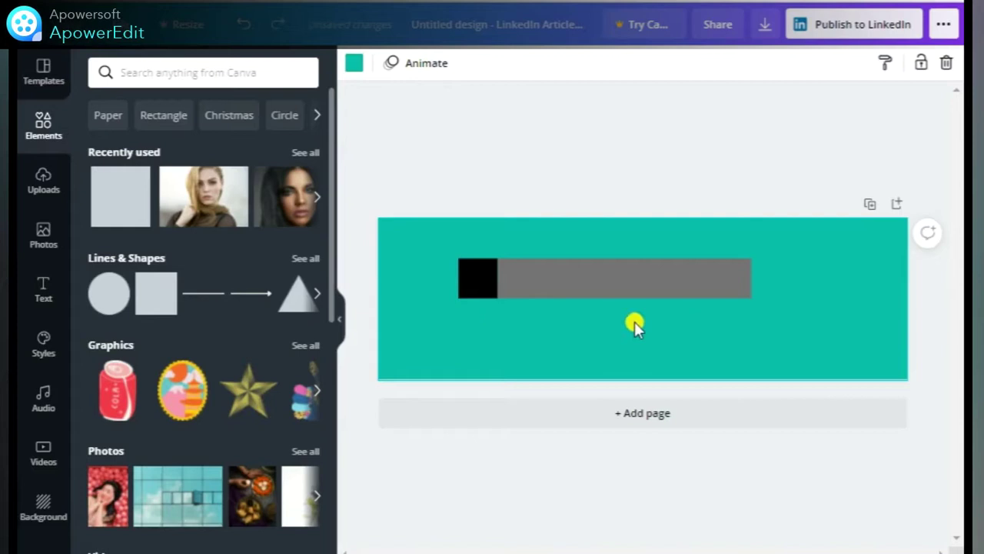
click(467, 277)
shift+click(518, 284)
drag(518, 283, 557, 307)
click(798, 326)
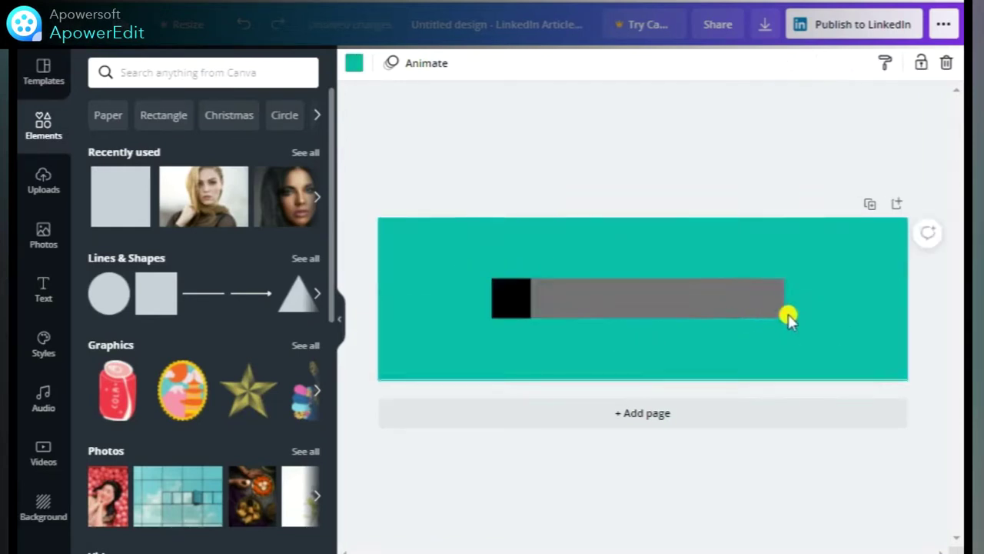
click(769, 298)
drag(777, 296, 754, 292)
shift+click(526, 287)
drag(575, 295, 571, 306)
click(738, 320)
Add a heading over the grey bar, widen it and increase its font size twice.
click(43, 289)
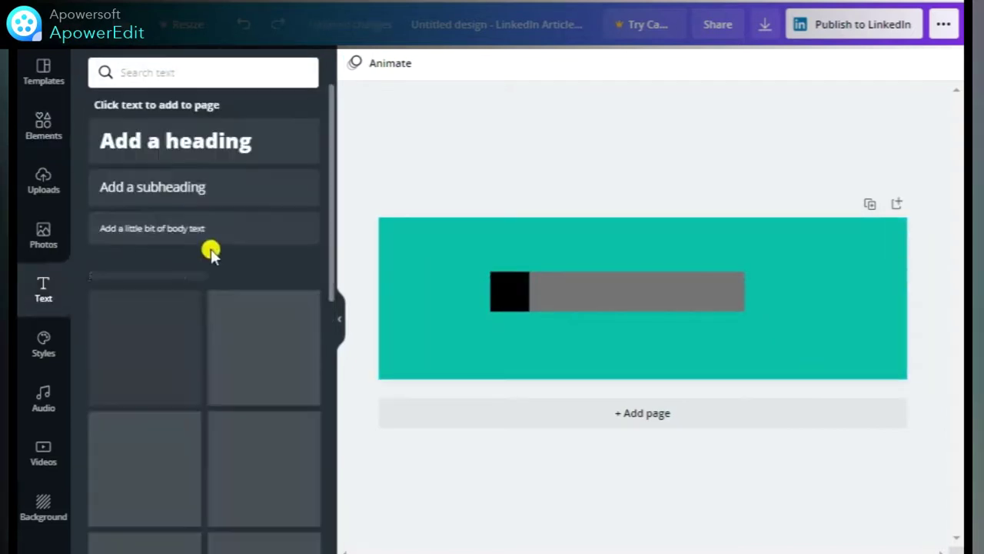
click(176, 147)
drag(576, 282, 549, 279)
drag(684, 286, 709, 281)
mouse_move(650, 287)
mouse_down()
mouse_move(633, 290)
mouse_move(626, 279)
mouse_move(644, 279)
mouse_up()
click(549, 63)
click(549, 63)
click(456, 308)
Add a subheading above the heading and enlarged body text below it, then add a circle shape.
click(204, 187)
drag(629, 288, 722, 248)
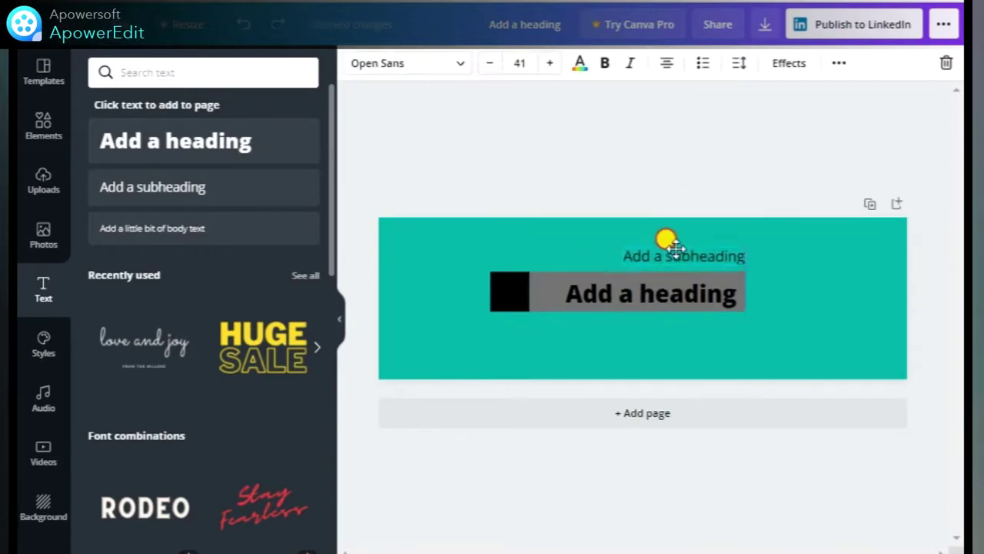
click(123, 223)
drag(643, 298, 696, 319)
drag(769, 319, 804, 324)
click(714, 326)
click(692, 314)
click(841, 294)
click(43, 123)
click(108, 292)
Replace the circle with a round photo frame from a 'frame' search, placed at the banner's right.
key(Delete)
click(150, 72)
text(frame)
key(Return)
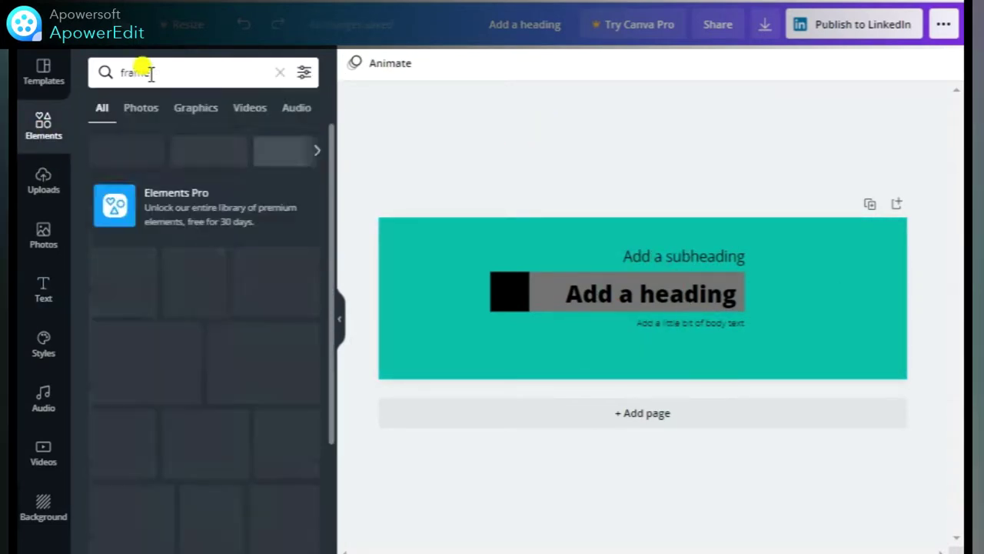
drag(124, 241, 802, 296)
click(652, 173)
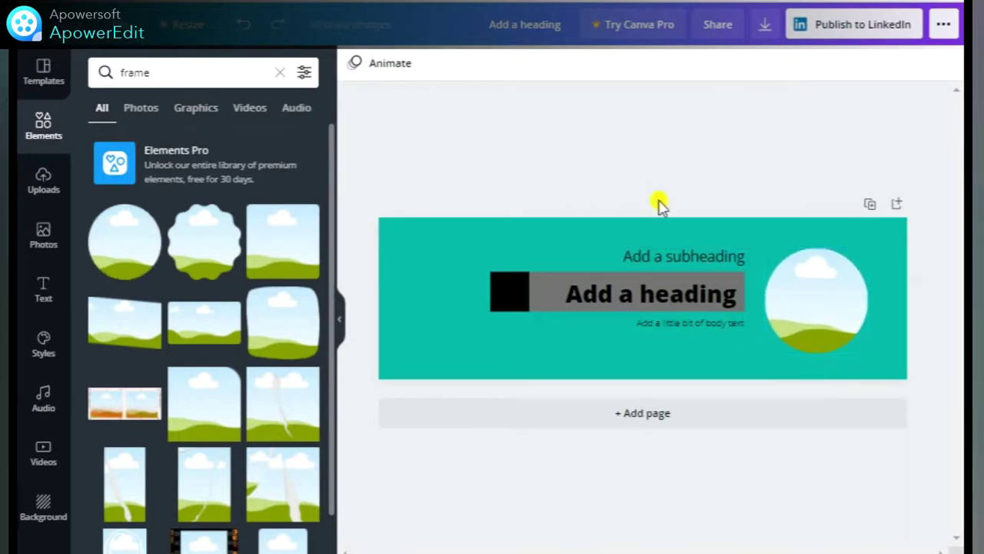
Nudge the heading group and the circle frame slightly left to balance the layout.
click(555, 240)
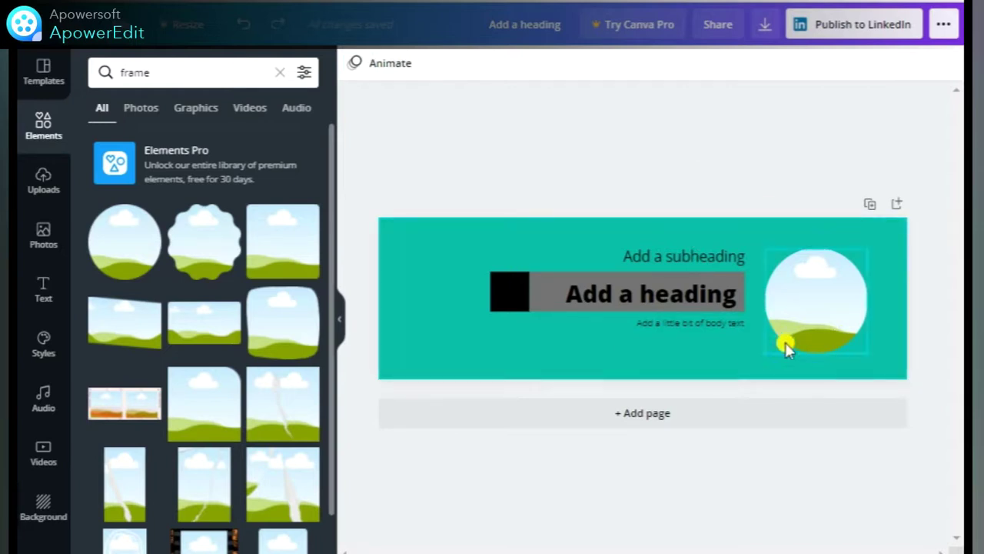
click(520, 279)
drag(492, 346, 753, 335)
drag(586, 297, 584, 298)
drag(853, 336, 836, 340)
click(43, 234)
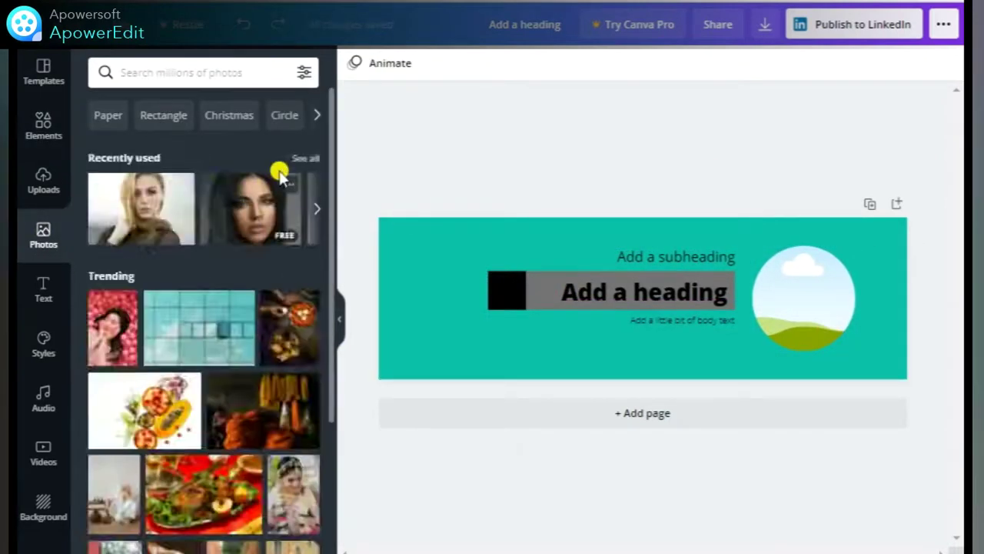
Drop the man's portrait photo into the circle frame and reposition it inside.
drag(127, 384, 813, 305)
double_click(792, 282)
click(688, 171)
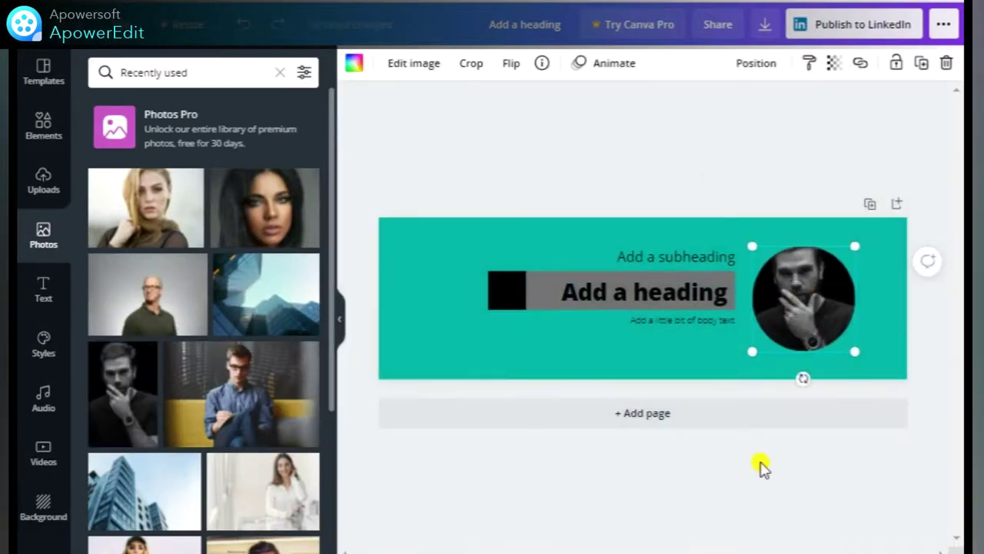
click(761, 467)
Make the heading bar black and the small square a darker grey.
click(530, 292)
click(354, 63)
click(143, 287)
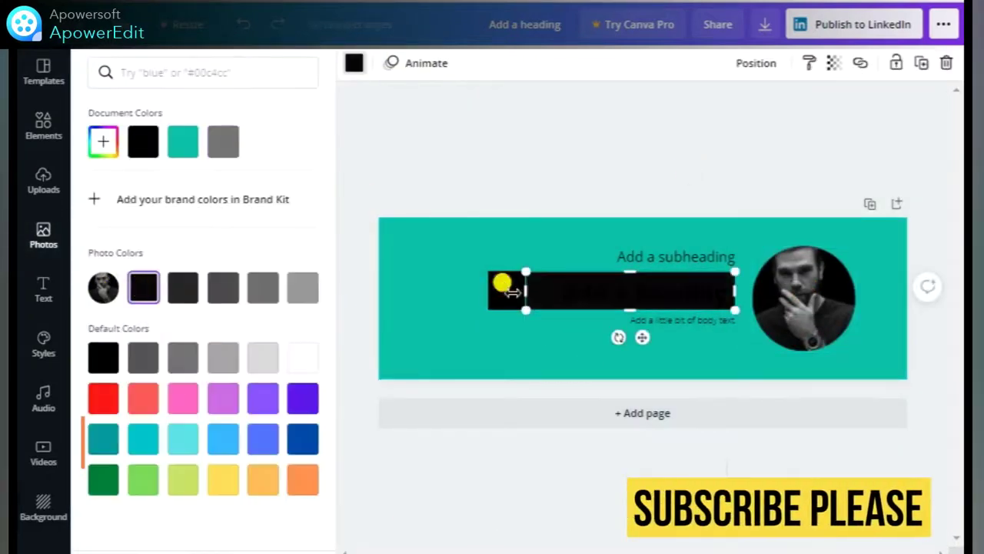
click(512, 292)
click(303, 291)
click(260, 293)
click(439, 159)
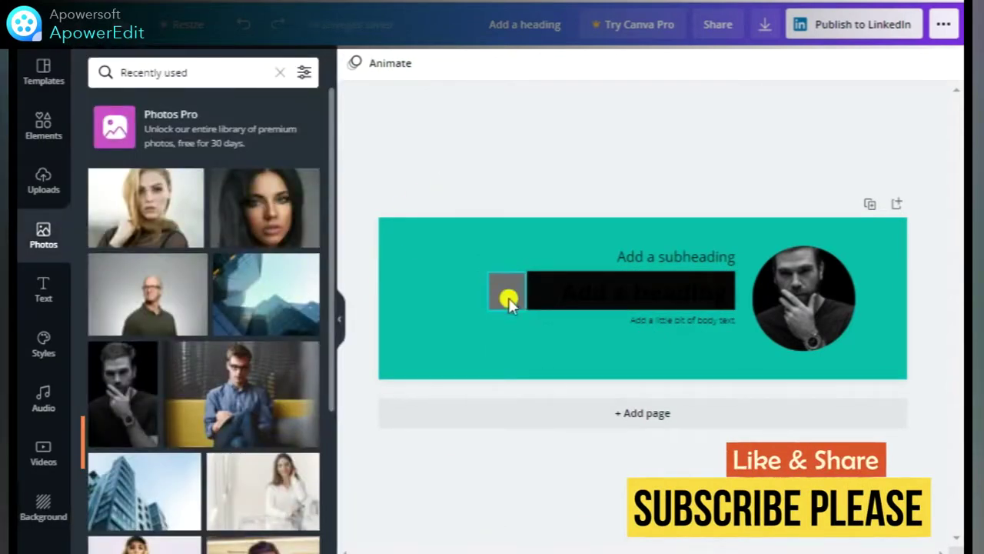
Set the heading, subheading and body text colour to white.
click(562, 292)
click(580, 63)
click(303, 356)
click(621, 256)
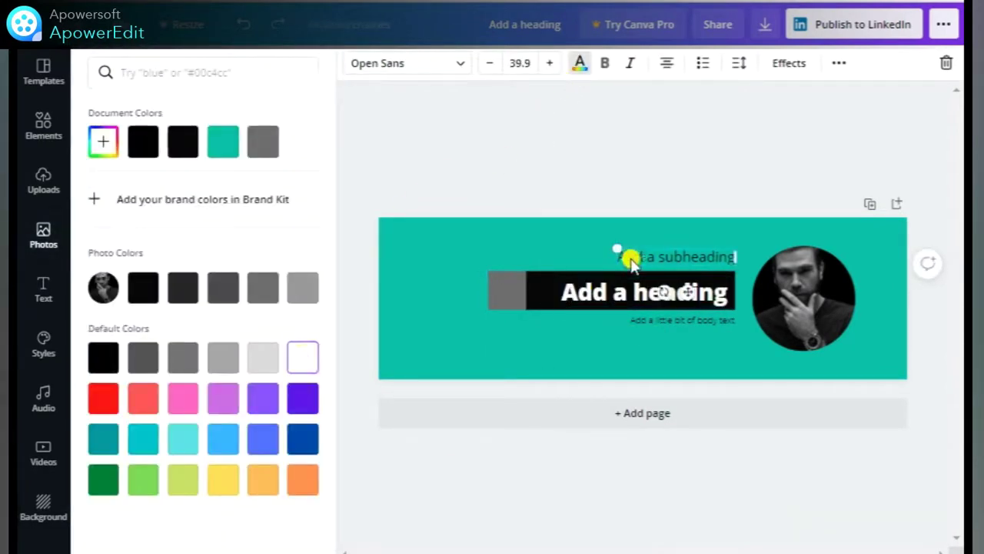
click(650, 327)
click(482, 163)
click(43, 123)
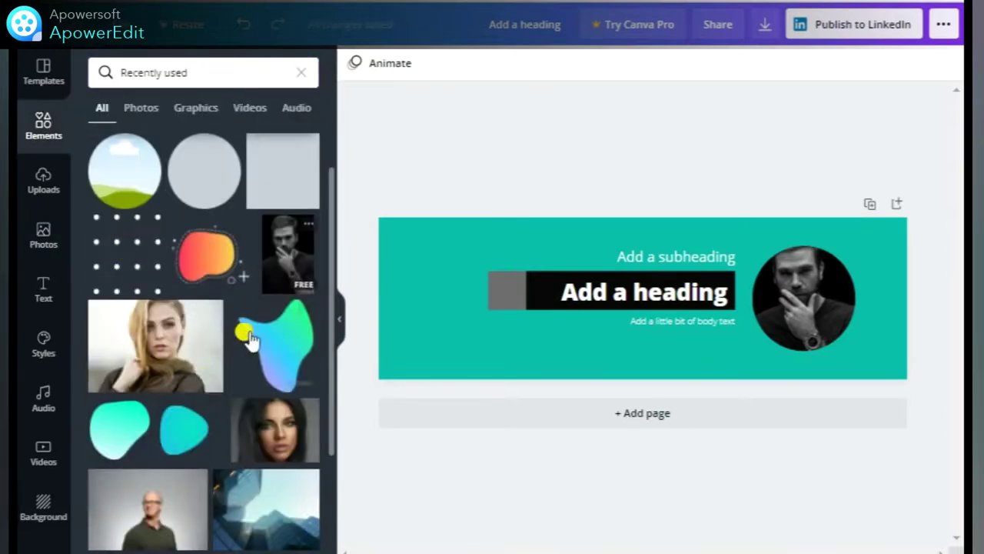
Place a blob shape at the right edge, enlarge it and send it behind the portrait.
drag(121, 435, 934, 520)
drag(872, 308, 845, 319)
click(681, 169)
right_click(852, 378)
click(747, 391)
click(695, 154)
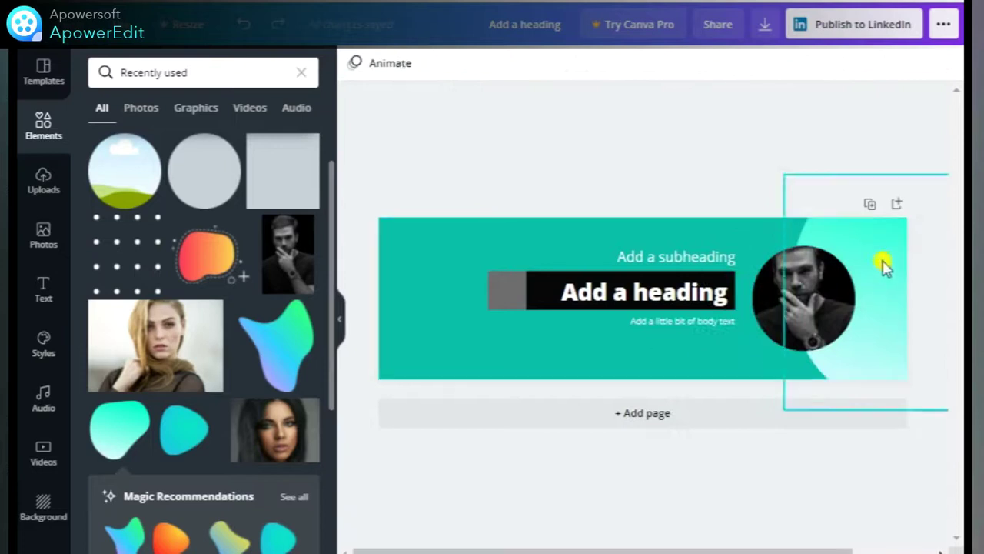
Recolour the blob teal and set the page background to a darker custom teal.
click(885, 261)
click(378, 63)
click(221, 148)
click(457, 318)
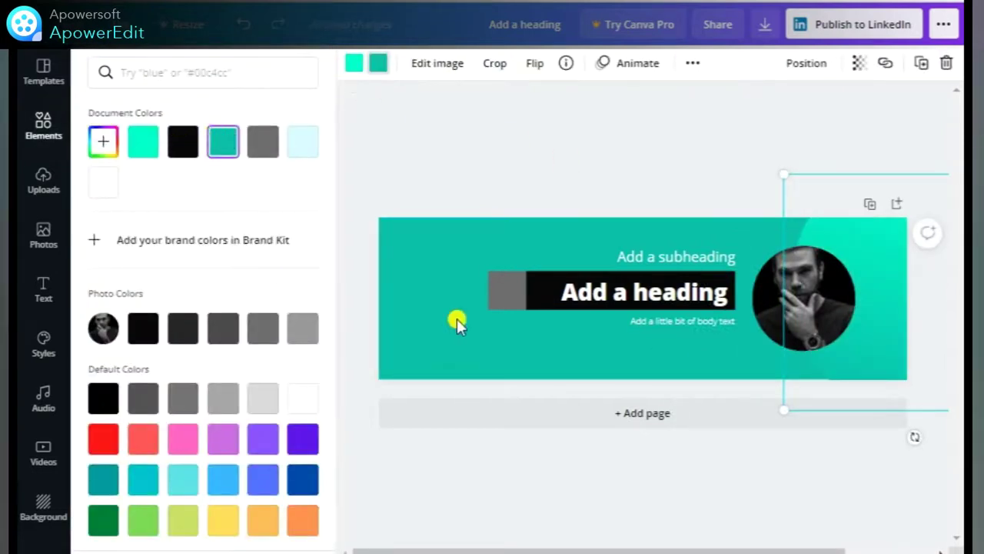
click(354, 63)
click(103, 141)
click(281, 195)
drag(281, 195, 264, 203)
click(918, 377)
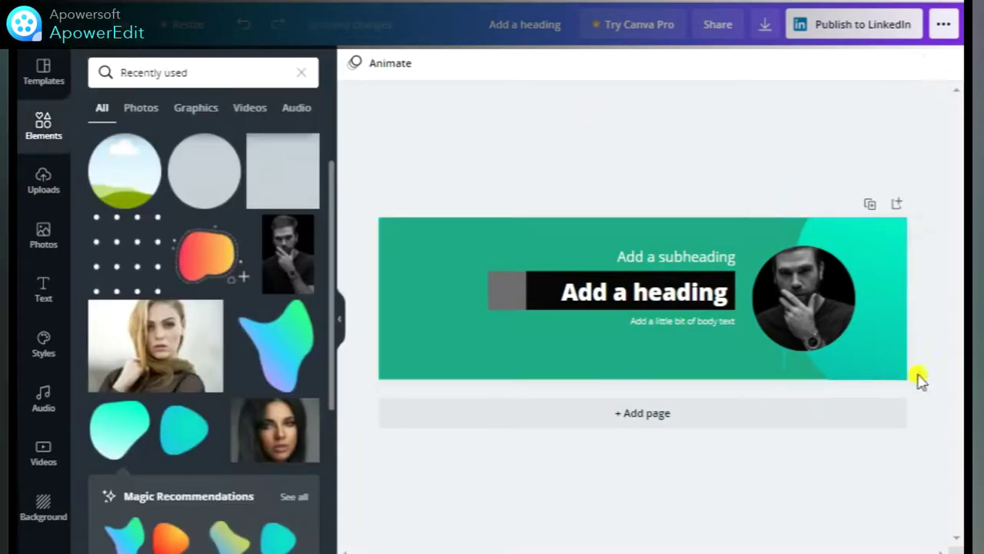
Give the blob a bright aqua colour, then tone it toward green.
click(354, 63)
click(103, 141)
click(293, 181)
click(378, 64)
click(301, 143)
click(103, 141)
drag(220, 198, 266, 187)
Begin setting the page background to a brighter mint, #12EDA4.
click(574, 351)
click(354, 63)
click(103, 141)
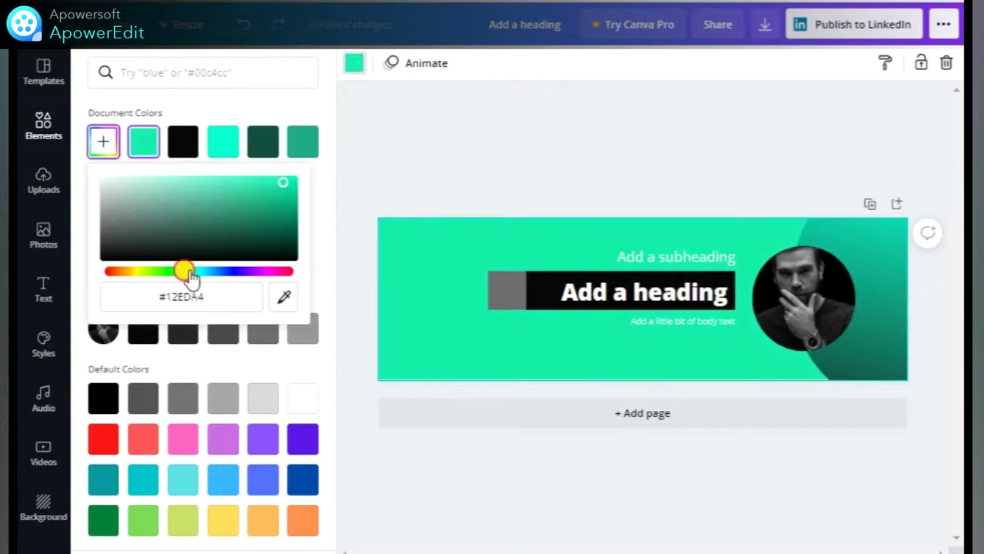
Shift the curved shape's light colour to aqua and lighten its dark green shade.
click(573, 132)
click(354, 63)
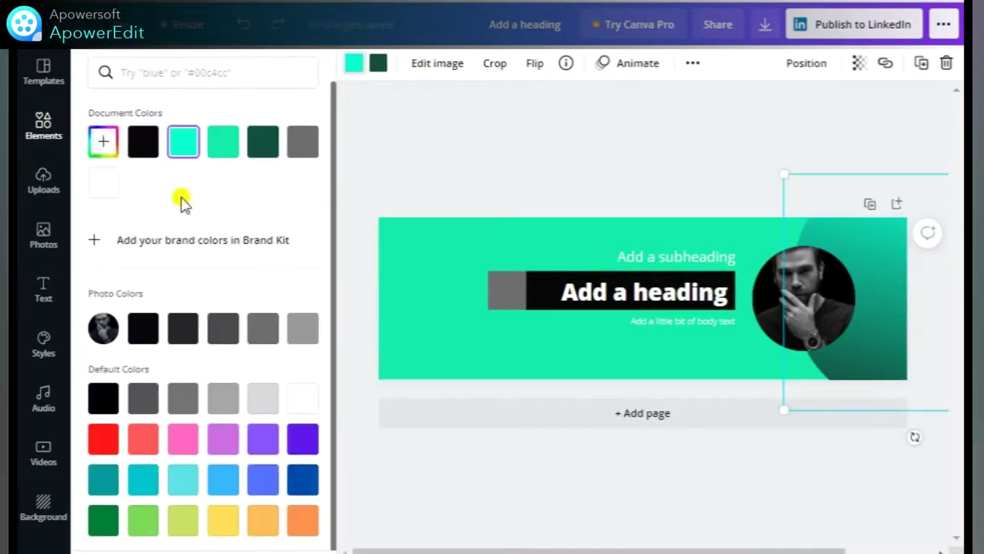
click(103, 141)
drag(191, 272, 198, 280)
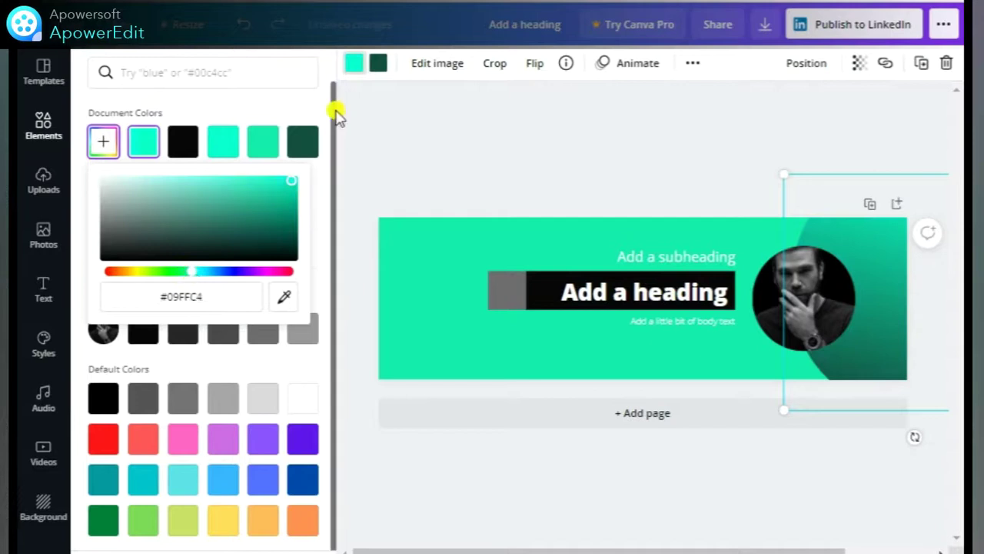
click(378, 63)
click(262, 141)
mouse_move(244, 232)
mouse_down()
mouse_move(257, 213)
mouse_move(267, 223)
mouse_move(253, 226)
mouse_move(256, 218)
mouse_up()
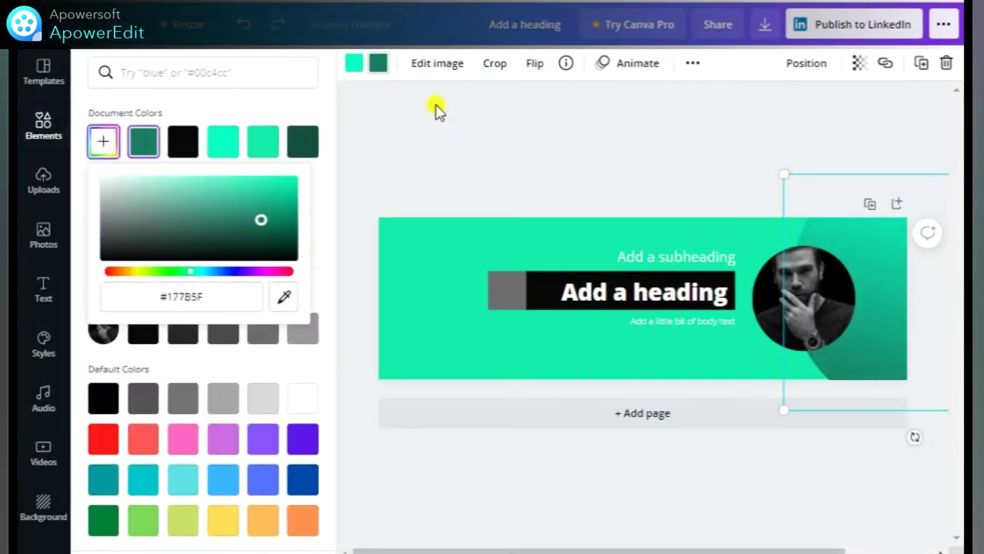
Add dot-grid patterns at the top-left and bottom-right corners, enlarging the bottom-right one.
click(435, 110)
drag(134, 256, 882, 319)
mouse_move(861, 359)
mouse_down()
mouse_move(843, 347)
mouse_move(890, 376)
mouse_move(877, 355)
mouse_up()
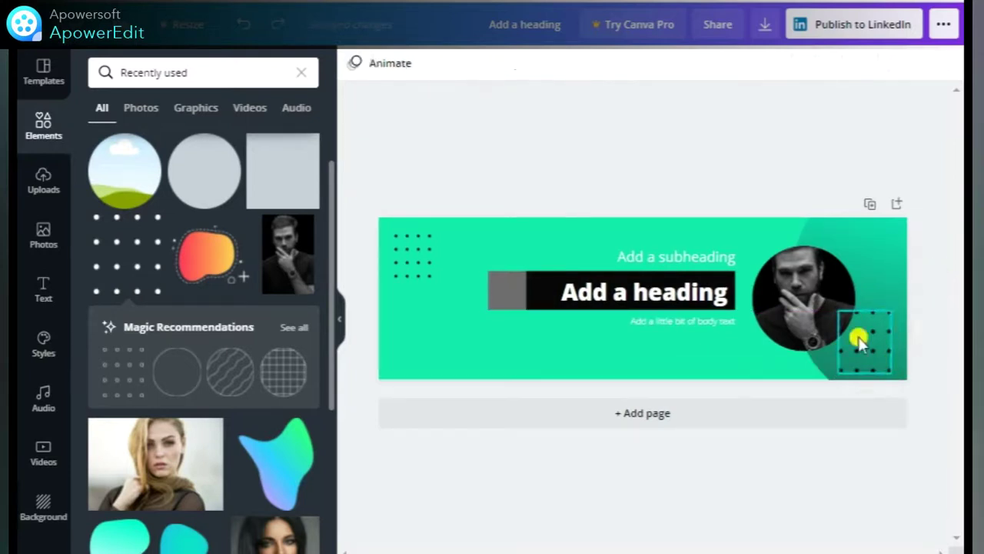
Make the bottom-right and top-left dot grids white, then preview the banner full-screen.
click(860, 342)
click(422, 269)
click(351, 63)
click(351, 63)
click(387, 222)
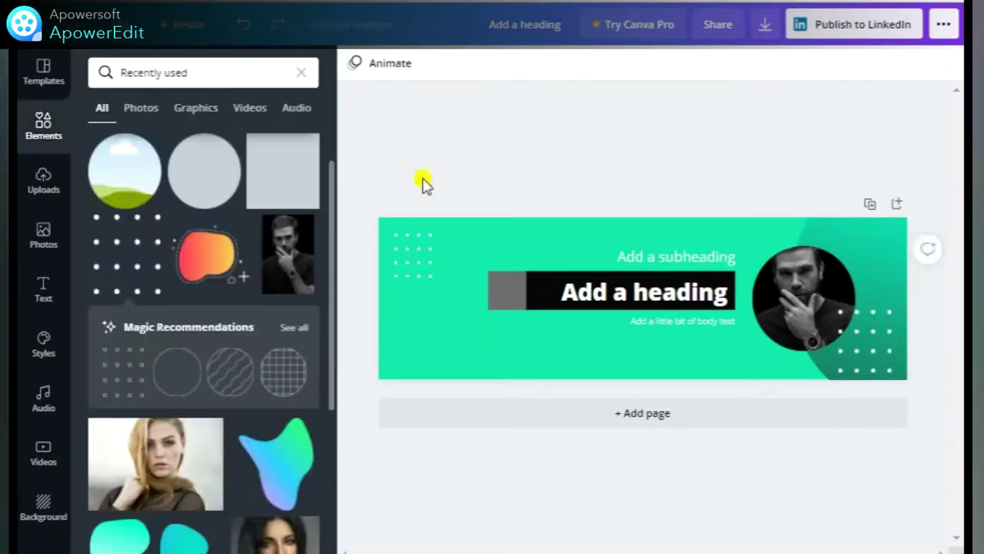
key(ctrl+alt+p)
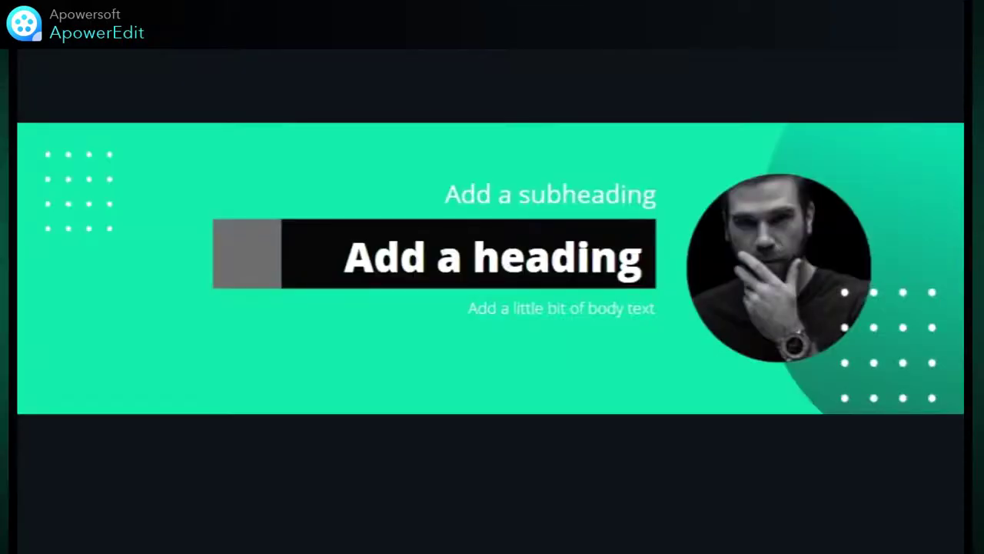
Exit the preview and trim the grey square at the bar's left end into a narrow strip.
key(Escape)
click(500, 292)
drag(483, 289, 504, 294)
click(528, 198)
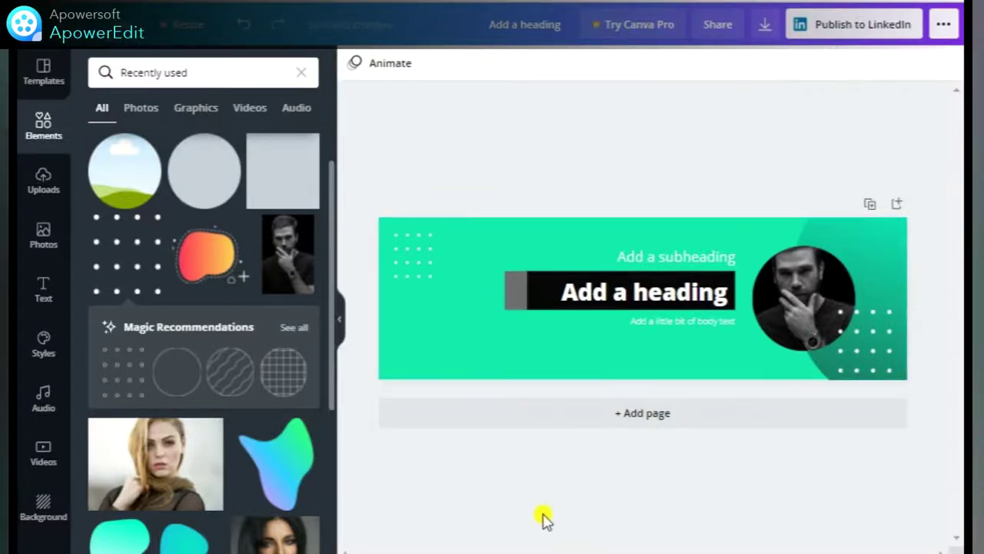
click(450, 347)
click(43, 235)
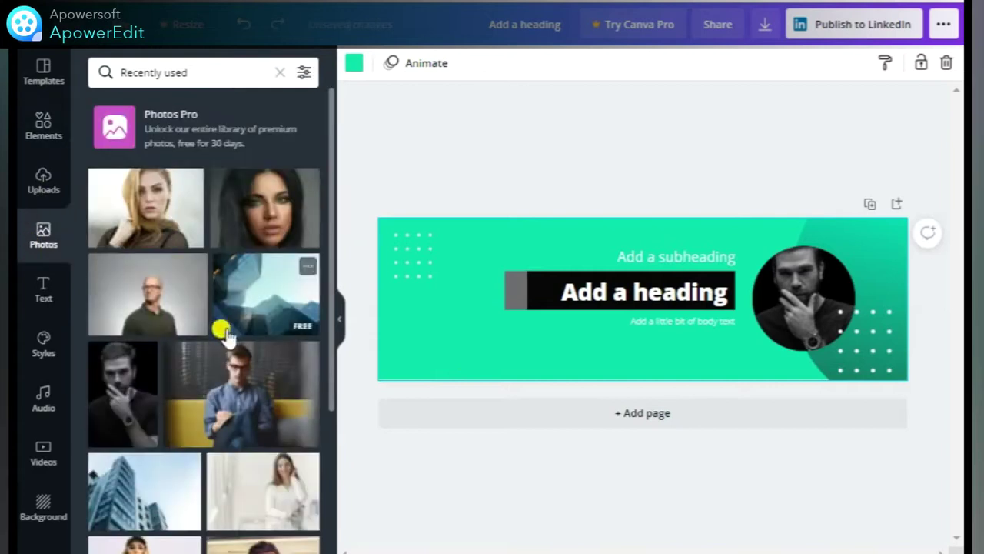
click(282, 71)
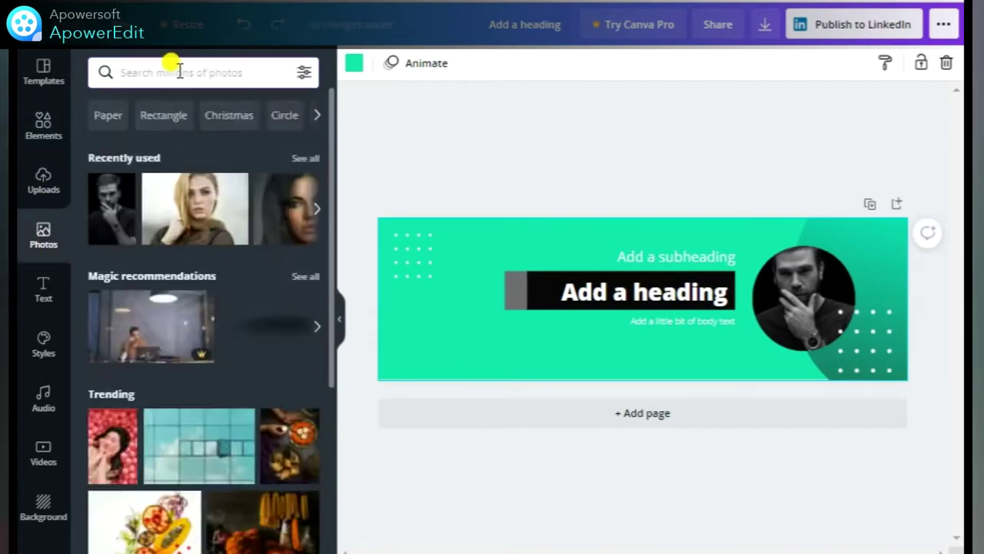
Search Photos for 'office building' and set a faded glass building photo as the banner background.
text(office building)
key(Return)
drag(425, 262, 439, 230)
key(ctrl+z)
drag(265, 459, 507, 240)
click(884, 63)
drag(828, 105, 758, 119)
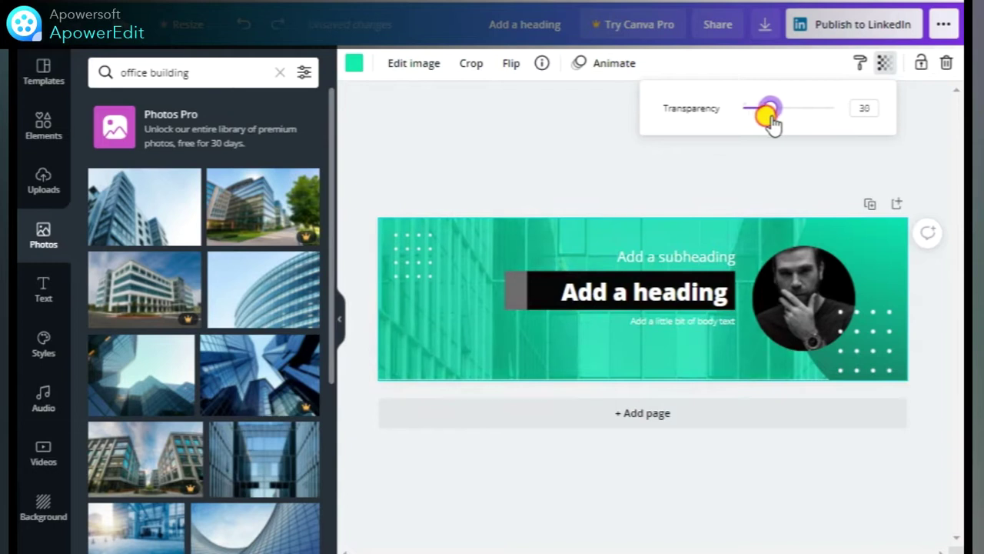
click(566, 213)
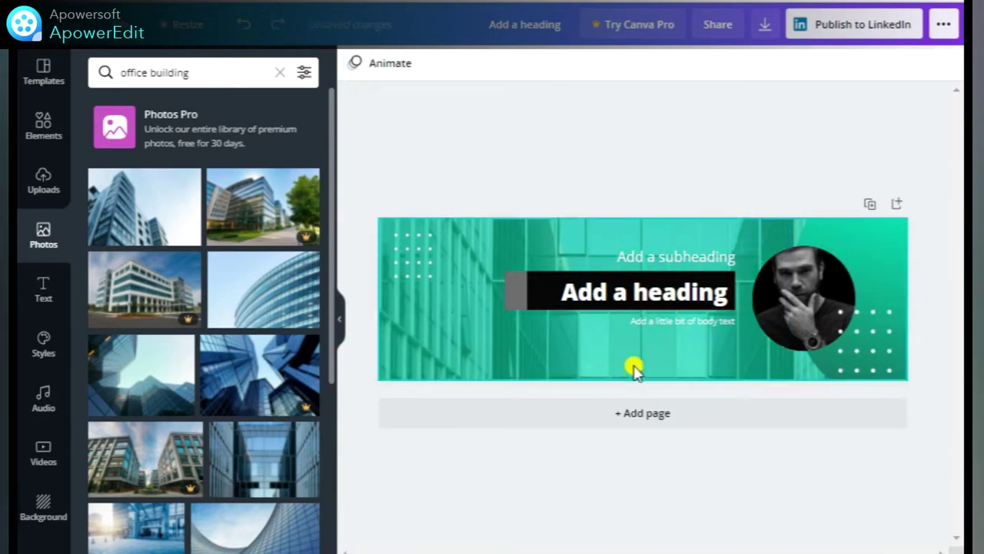
Shift the green background colour beneath the photo toward a darker cyan.
click(648, 366)
click(354, 63)
click(103, 141)
drag(190, 275, 203, 275)
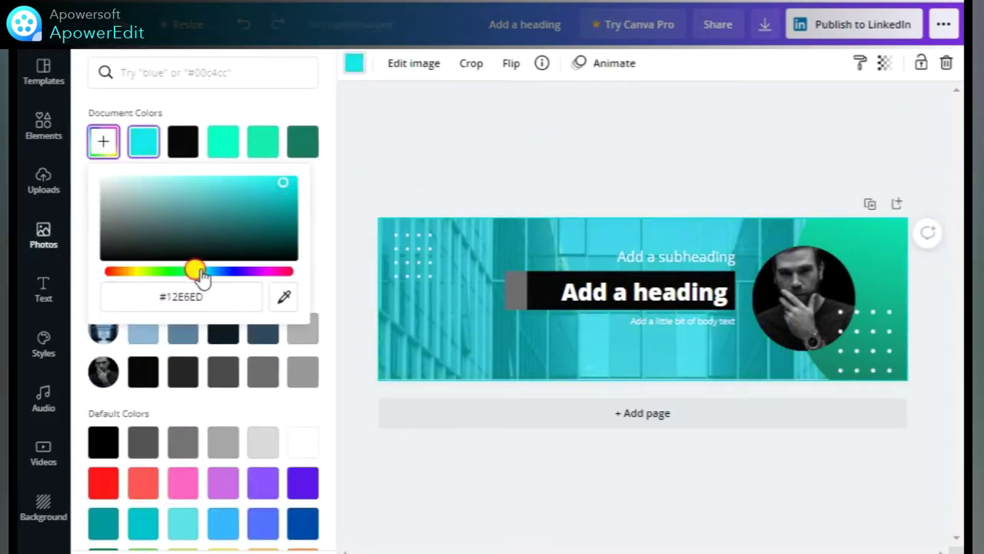
drag(283, 182, 296, 198)
click(358, 156)
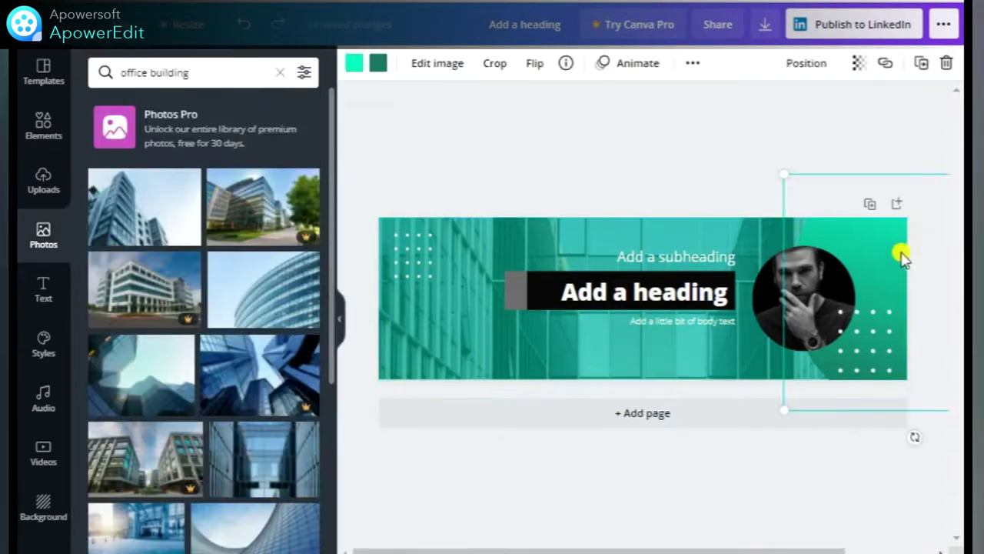
Try other building photos and settle on the green lattice building as background.
click(508, 360)
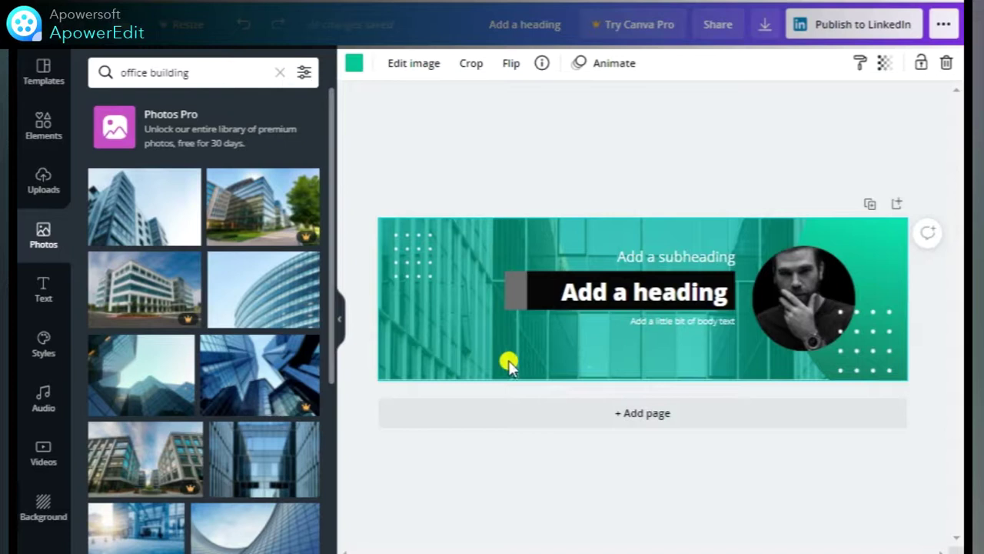
drag(146, 223, 453, 228)
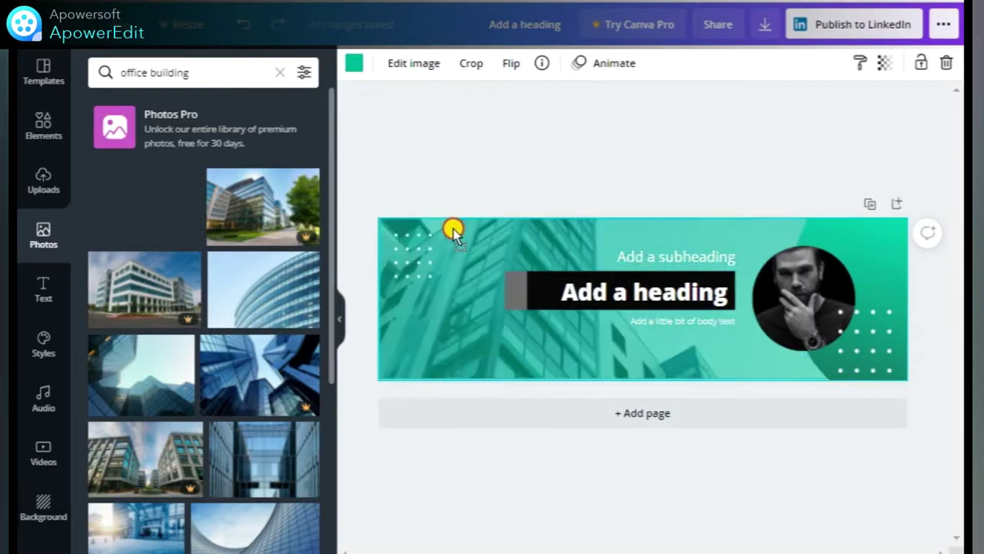
scroll(192, 396, down, 5)
scroll(179, 411, down, 5)
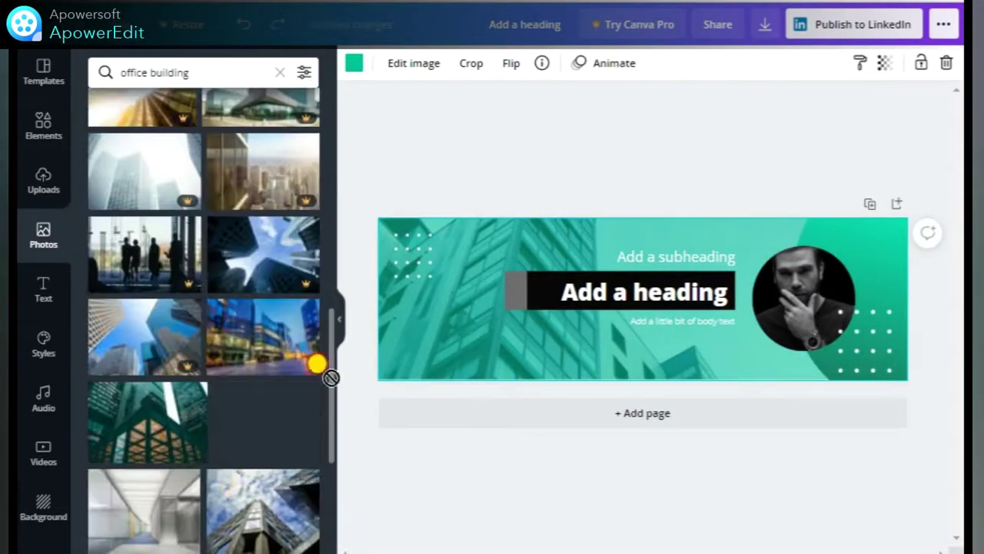
drag(268, 433, 422, 223)
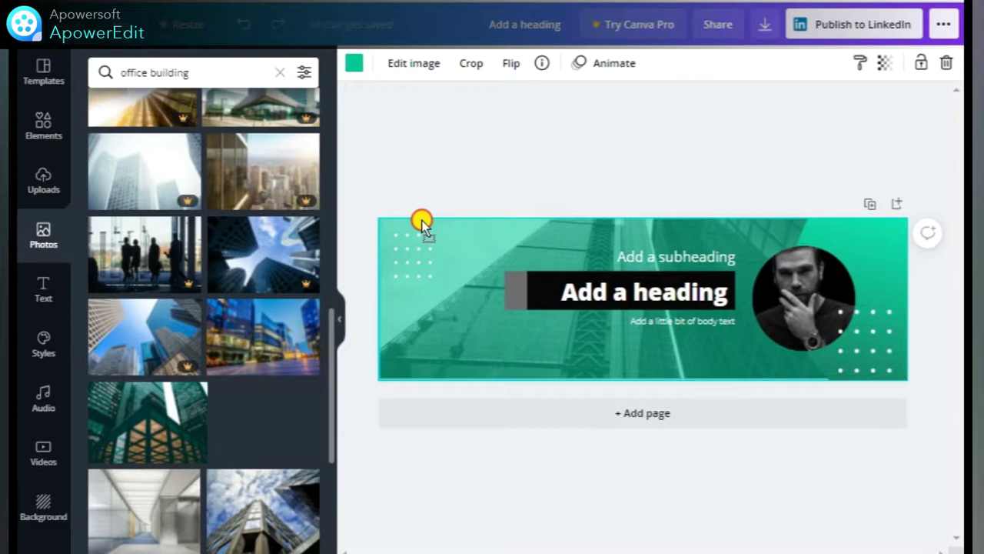
drag(146, 423, 437, 228)
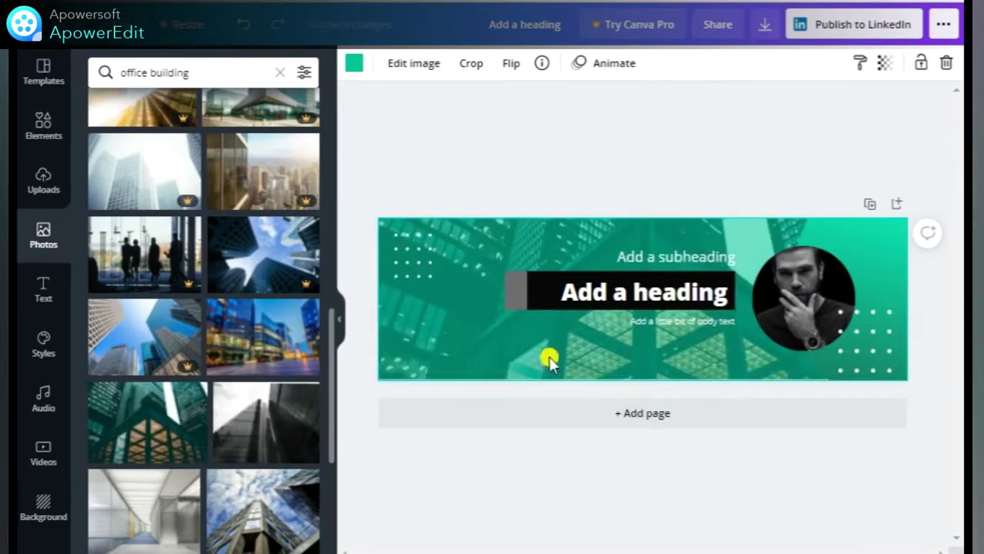
Darken the background tint to teal #2A8B79.
click(354, 63)
click(222, 142)
click(103, 142)
click(192, 272)
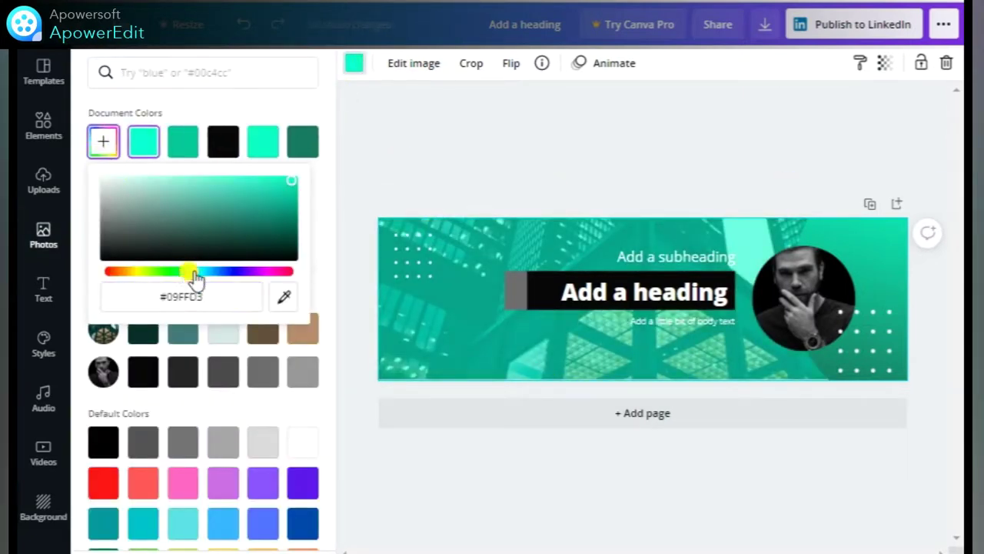
drag(280, 183, 238, 215)
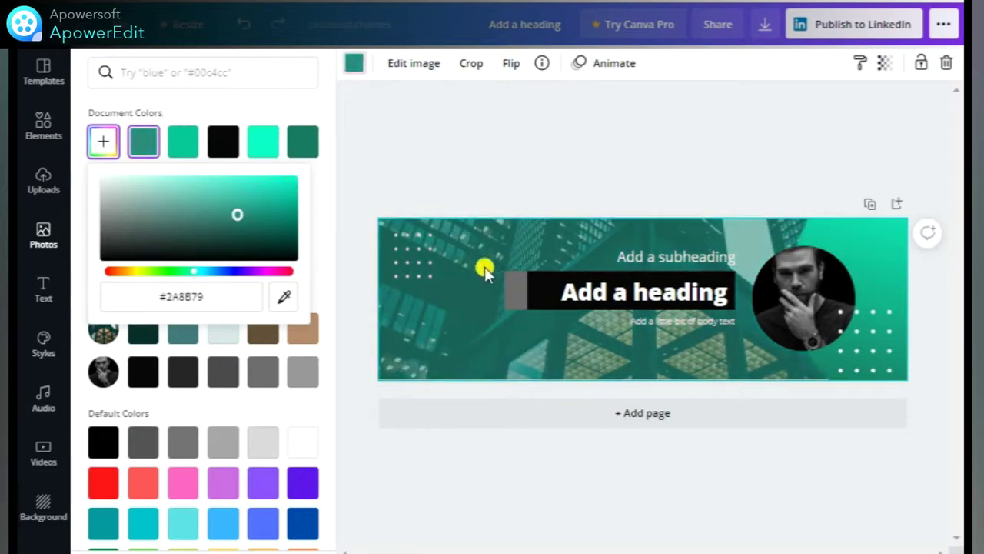
Make the narrow rectangle beside the heading light, semi-transparent grey.
click(516, 291)
click(354, 63)
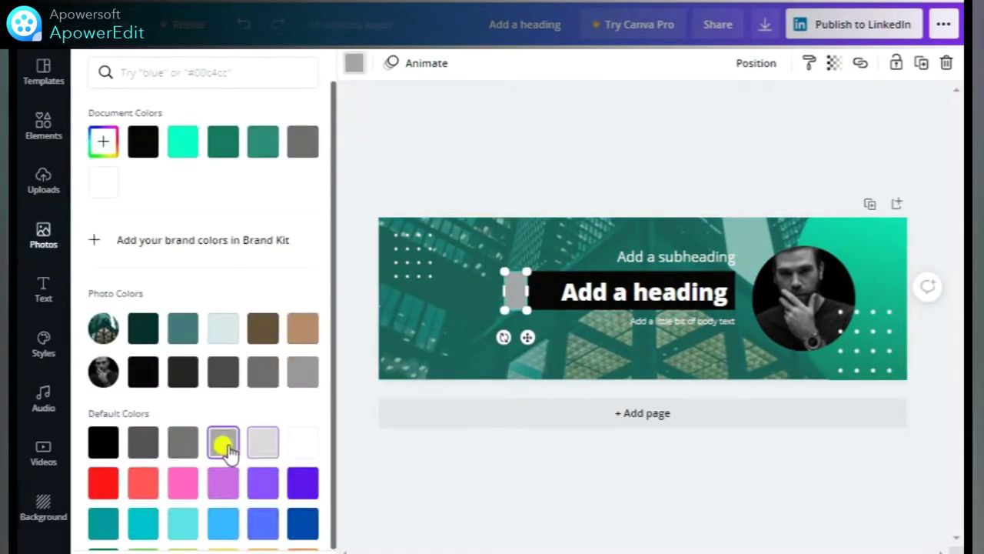
click(192, 453)
click(834, 63)
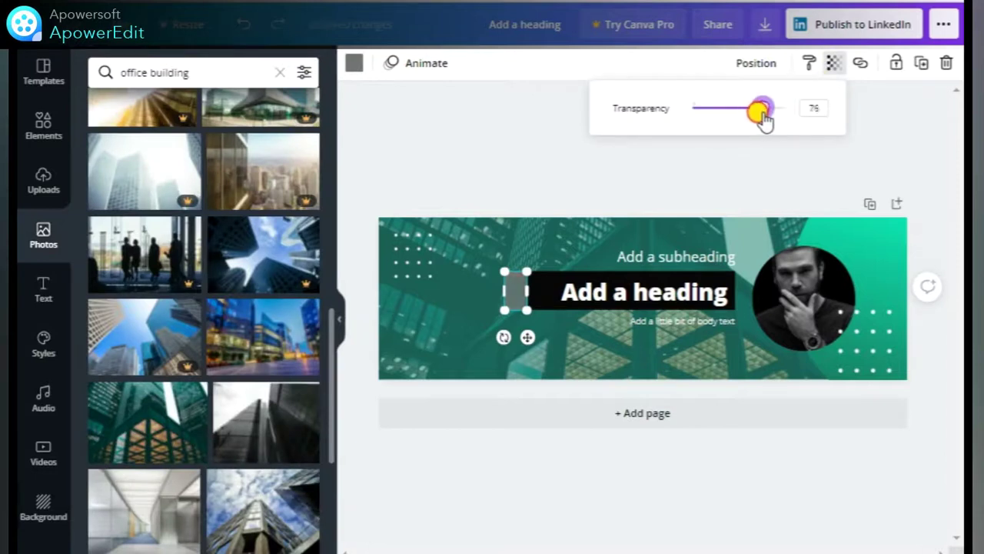
click(354, 63)
click(259, 433)
click(482, 165)
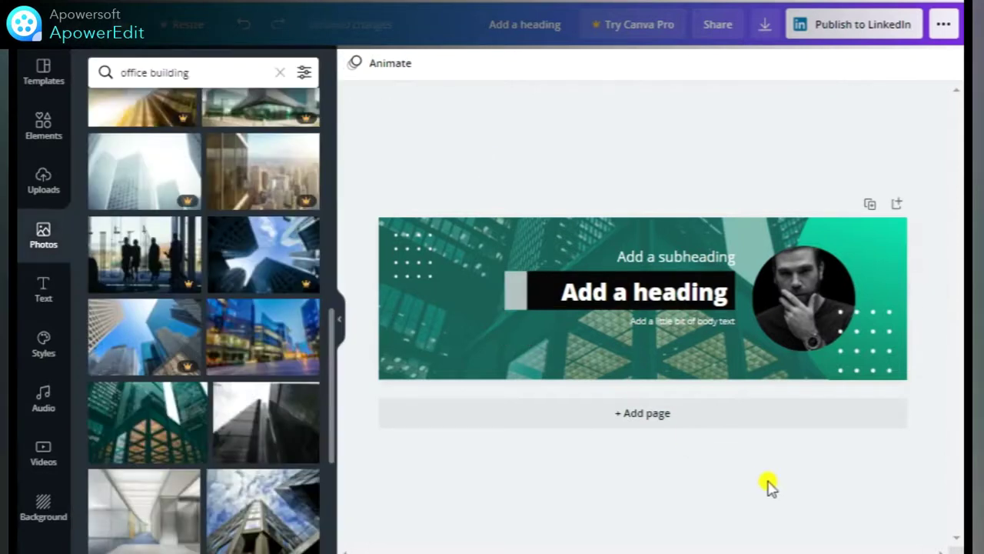
Enlarge the circular portrait slightly by dragging its corner.
click(795, 292)
drag(844, 346, 861, 359)
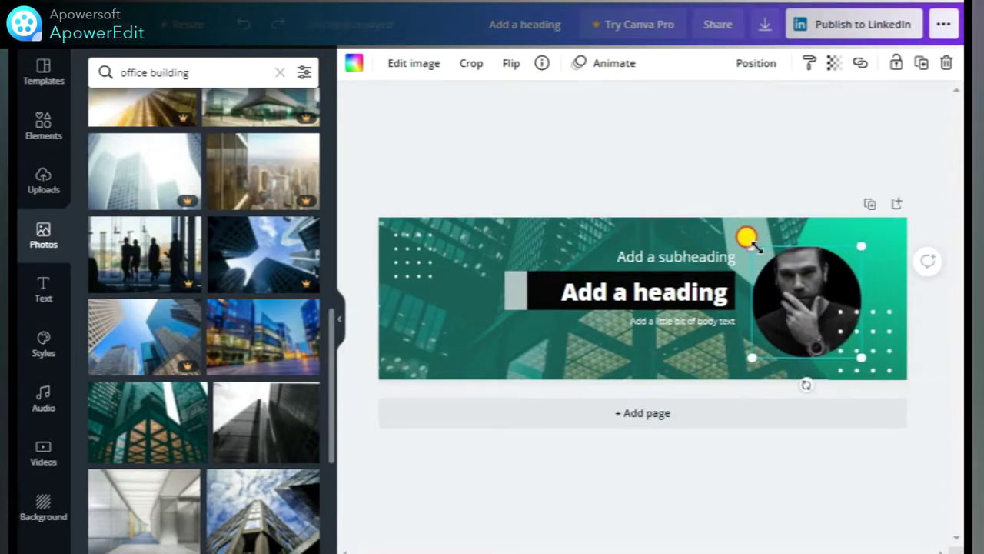
click(674, 145)
Recolour the gradient shape behind the portrait to #05B684 and a brighter aqua #21FFCA.
click(900, 259)
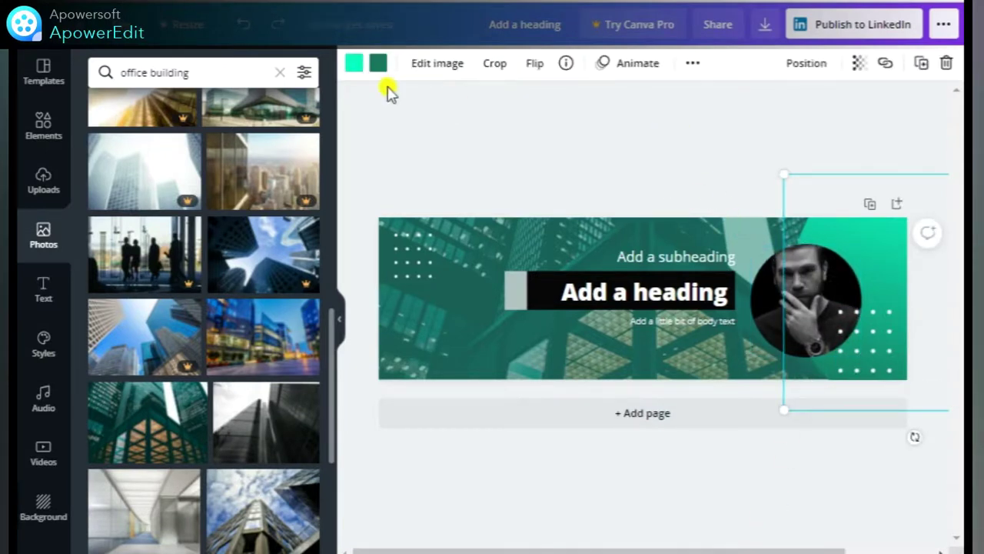
click(378, 63)
click(103, 141)
drag(259, 219, 296, 167)
click(347, 62)
click(103, 141)
click(427, 148)
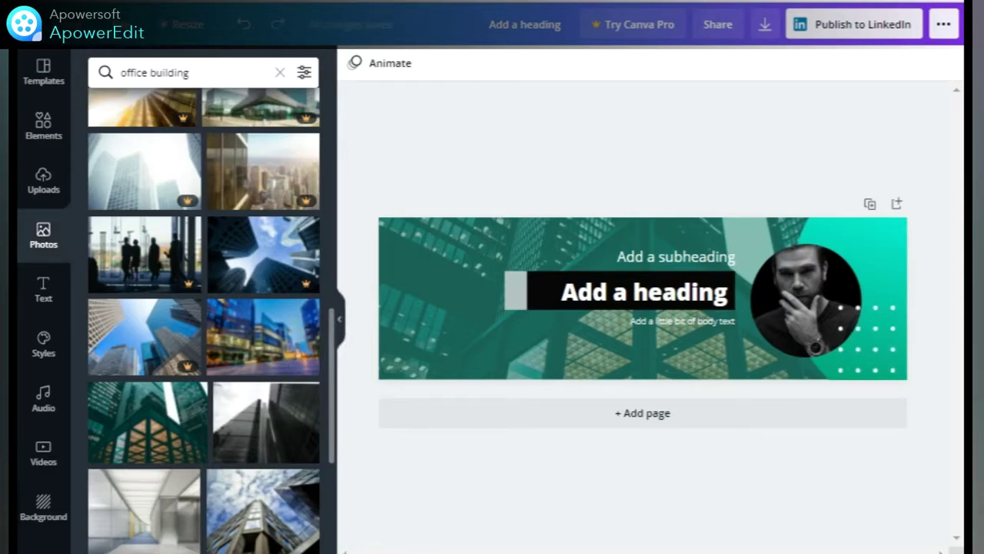
Retype the subheading as 'Real Estate' and the heading as the person's full name.
click(665, 260)
text(Real Estate)
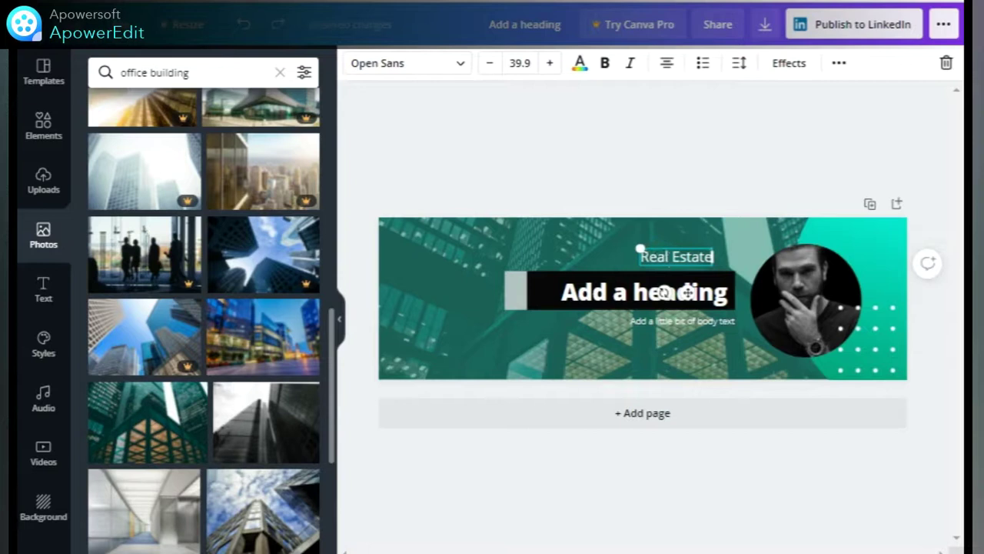
click(567, 293)
Shrink the name heading three font-size steps and nudge it slightly left and up.
click(487, 65)
click(487, 65)
click(488, 64)
click(607, 275)
drag(608, 295, 587, 279)
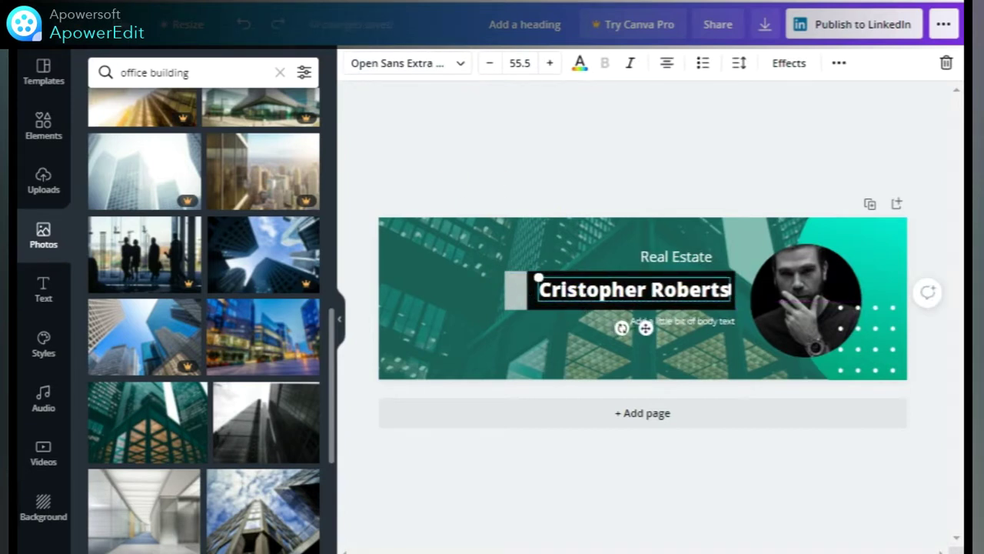
Check the website line, then select the 'Real Estate' subheading for a font change.
click(703, 318)
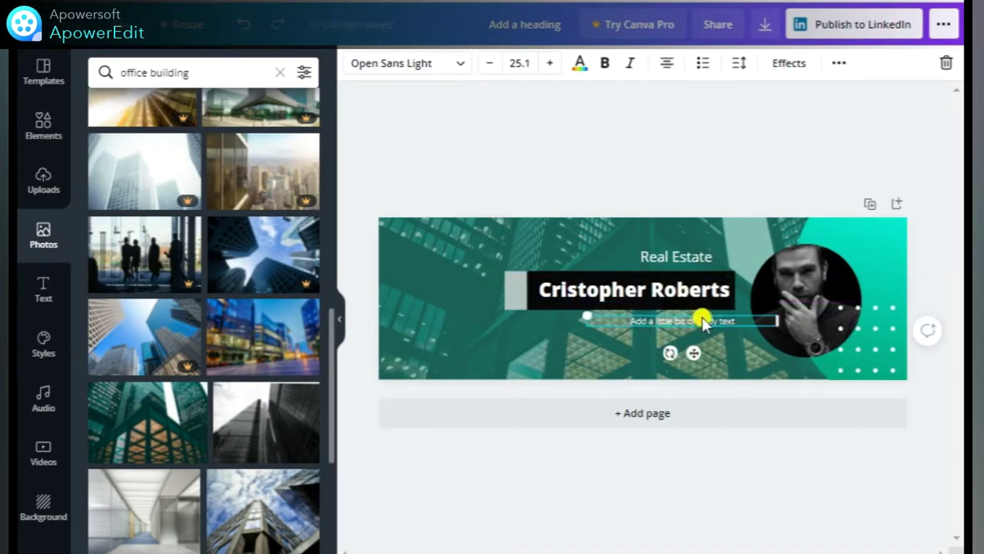
click(604, 139)
click(673, 258)
click(405, 63)
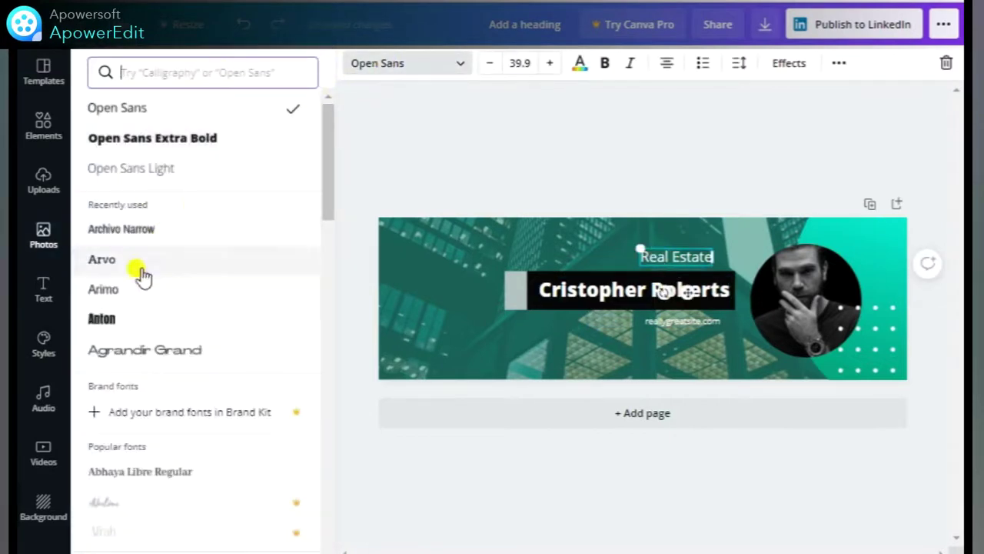
Set 'Real Estate' in Anton, scale it up and shift it right.
click(123, 318)
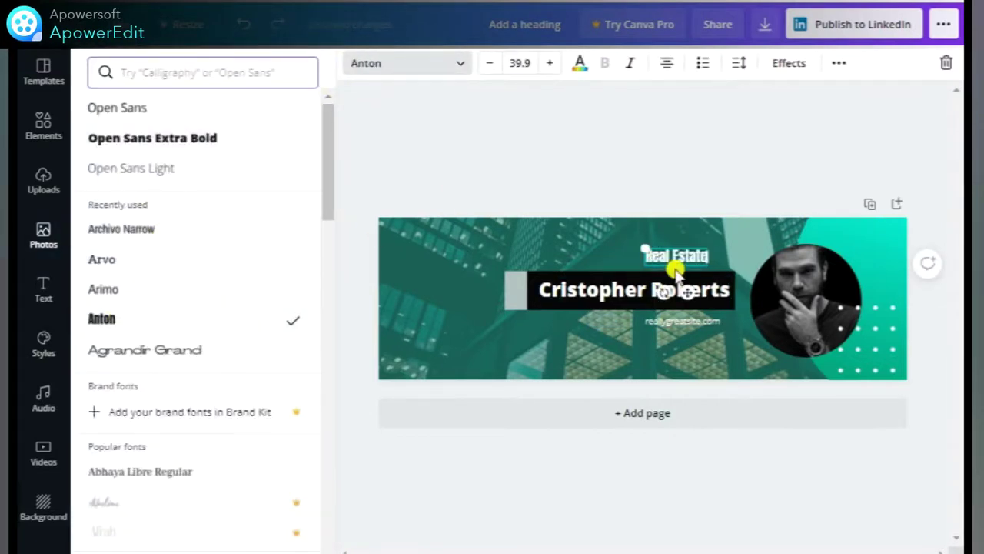
drag(644, 248, 620, 236)
mouse_move(681, 259)
mouse_down()
mouse_move(703, 261)
mouse_move(703, 245)
mouse_move(671, 247)
mouse_up()
click(699, 259)
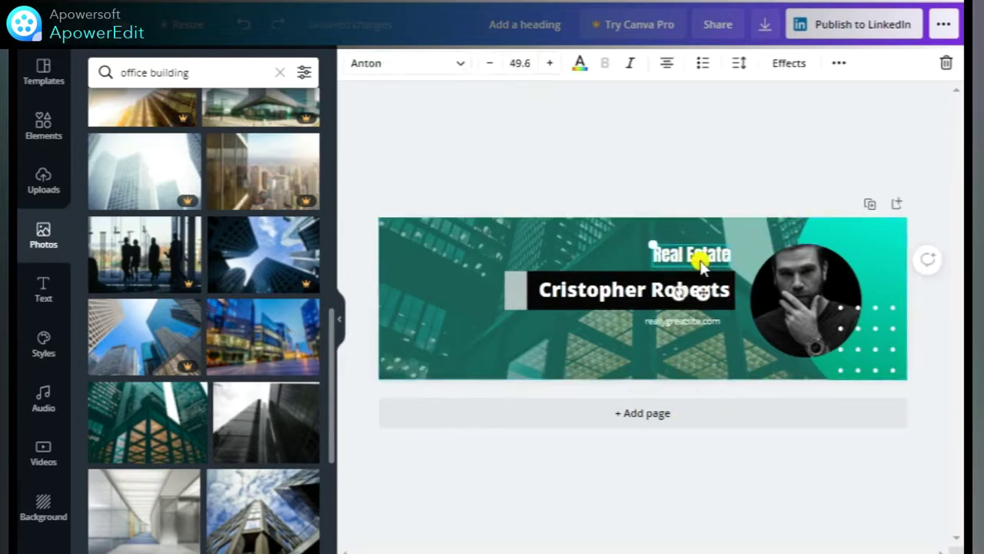
click(638, 158)
Give the website line Arimo with wider letter spacing and centre it under the name.
click(689, 328)
click(439, 66)
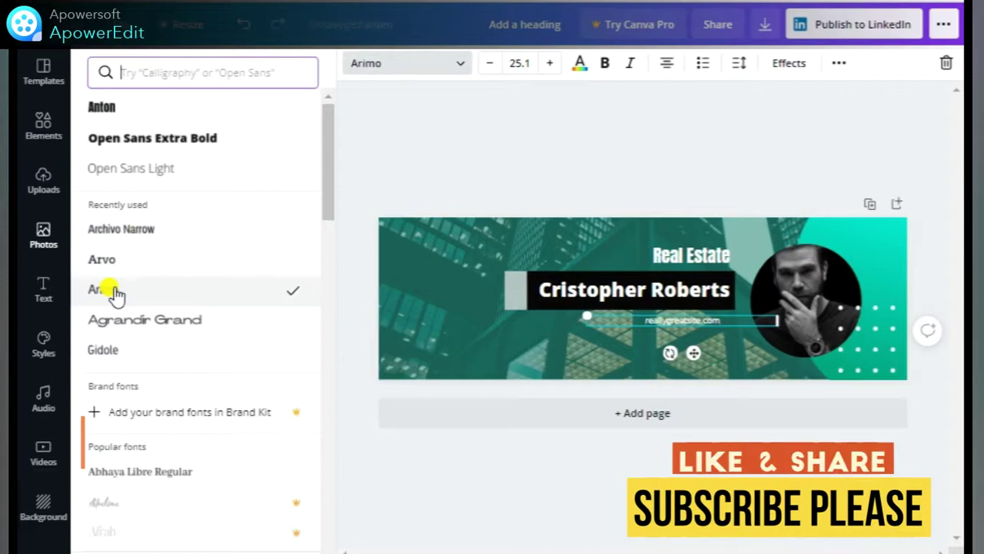
click(741, 65)
drag(841, 123, 877, 131)
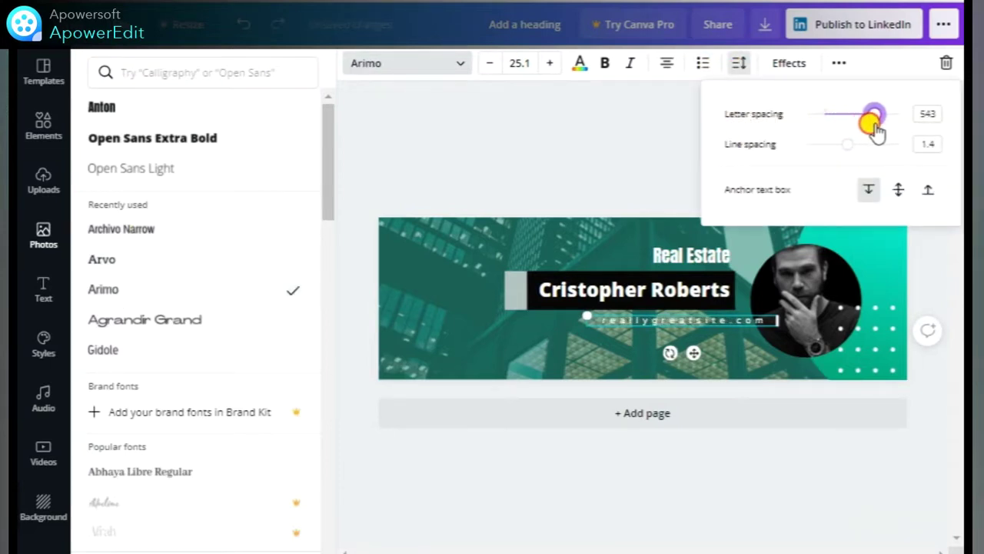
click(636, 136)
drag(664, 317, 631, 313)
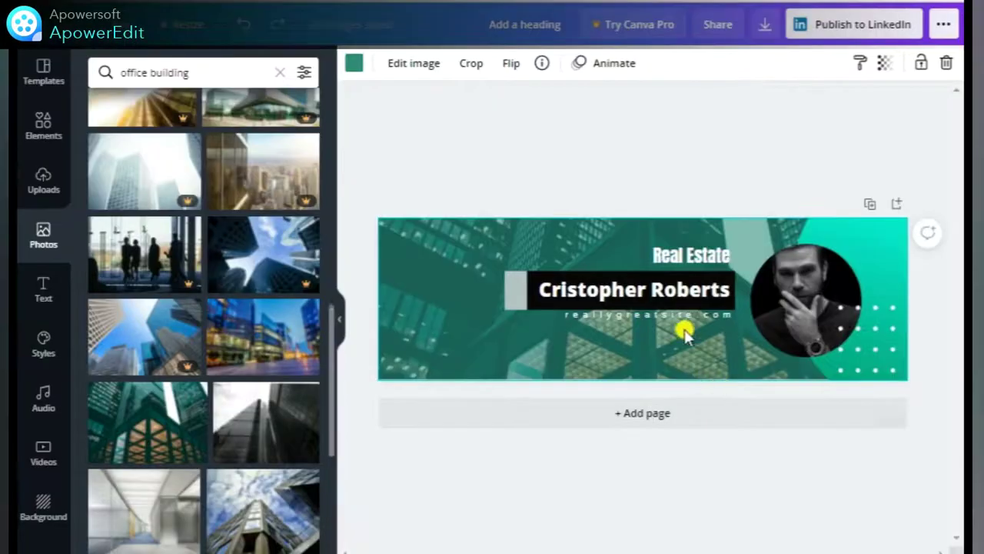
Darken the background photo's teal tint to a deeper #23594F with the custom colour picker.
click(681, 322)
click(597, 213)
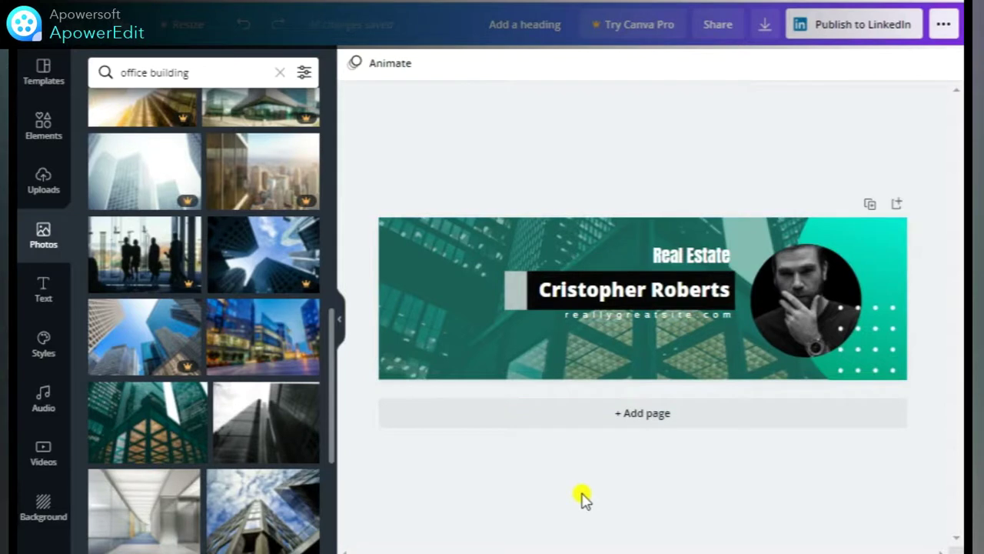
click(468, 363)
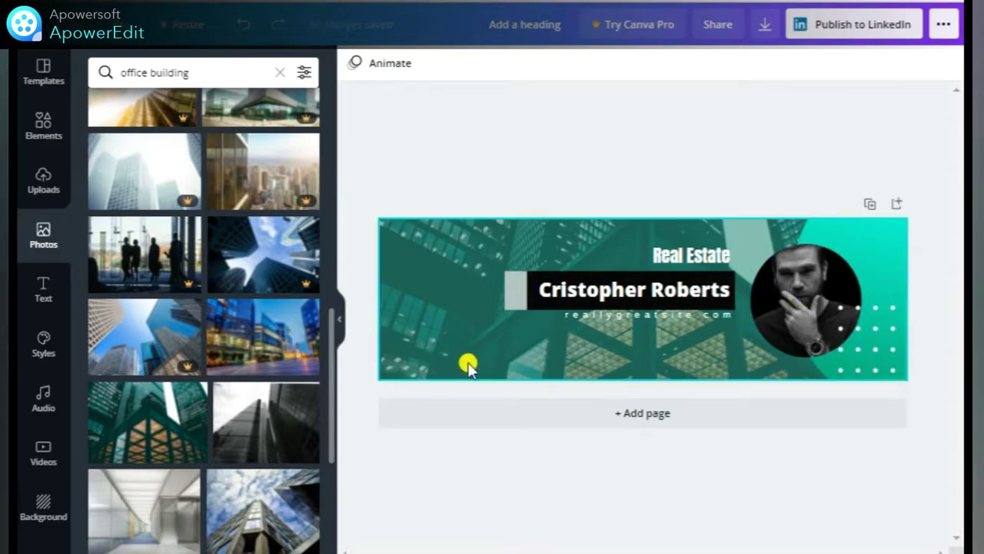
click(350, 64)
click(104, 141)
mouse_move(213, 213)
mouse_down()
mouse_move(222, 218)
mouse_move(195, 236)
mouse_move(222, 176)
mouse_move(259, 207)
mouse_move(223, 224)
mouse_up()
click(429, 177)
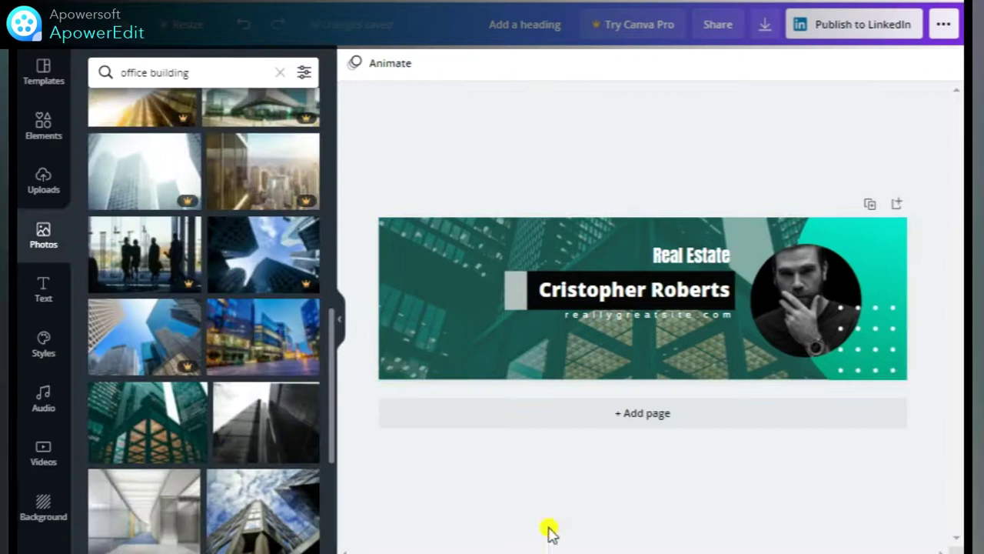
click(688, 271)
click(617, 167)
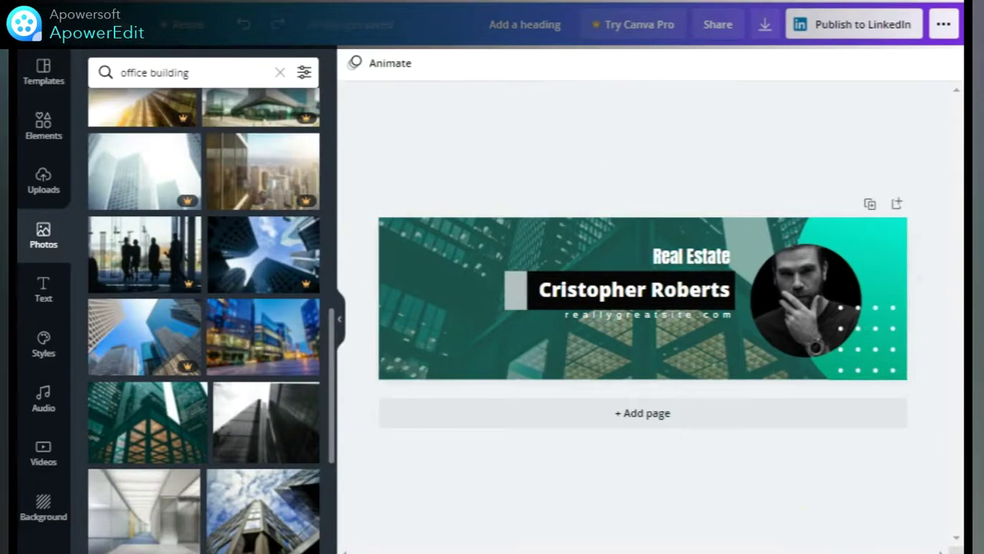